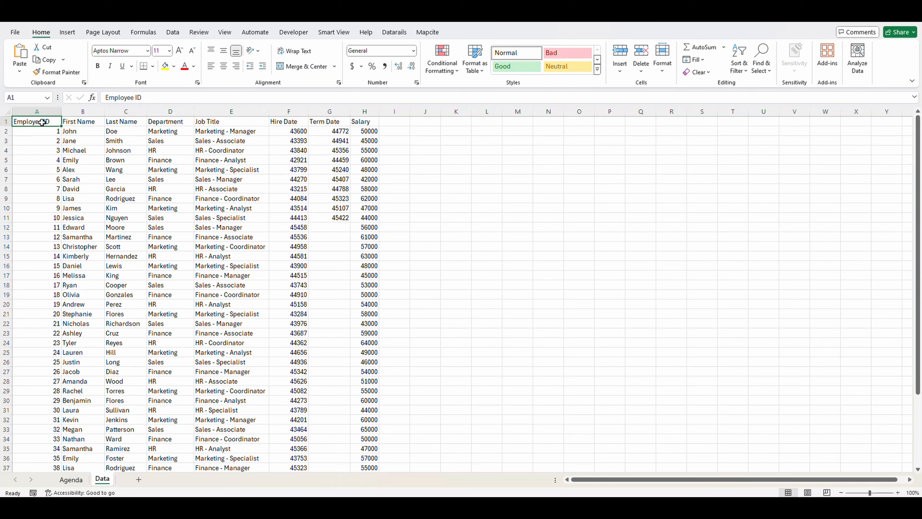
Convert the employee data range A1:H45 into a table with headers.
{"action": "key", "text": "ctrl+t"}
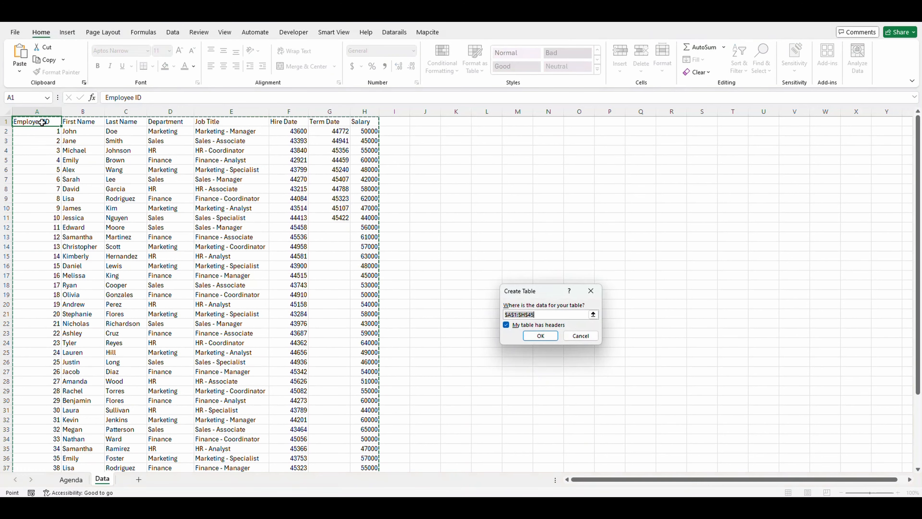
{"action": "left_click", "coordinate": [539, 336]}
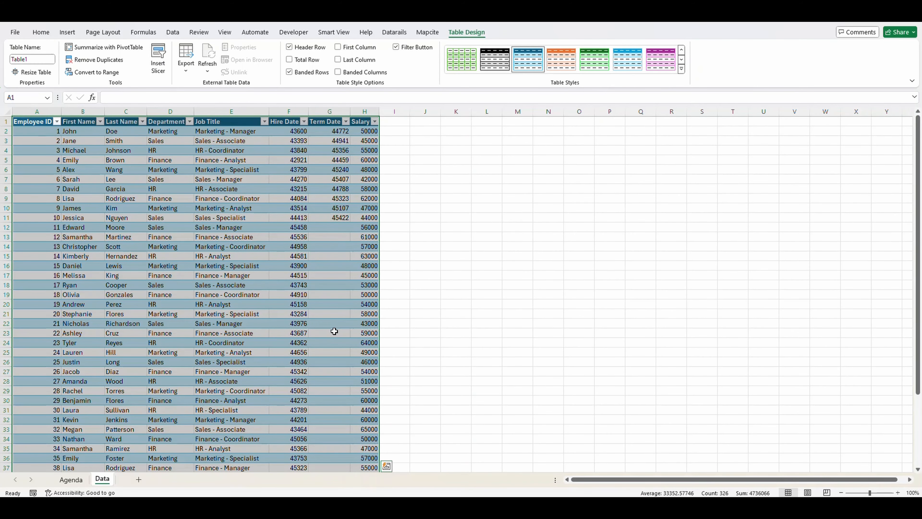
{"action": "left_click", "coordinate": [173, 34]}
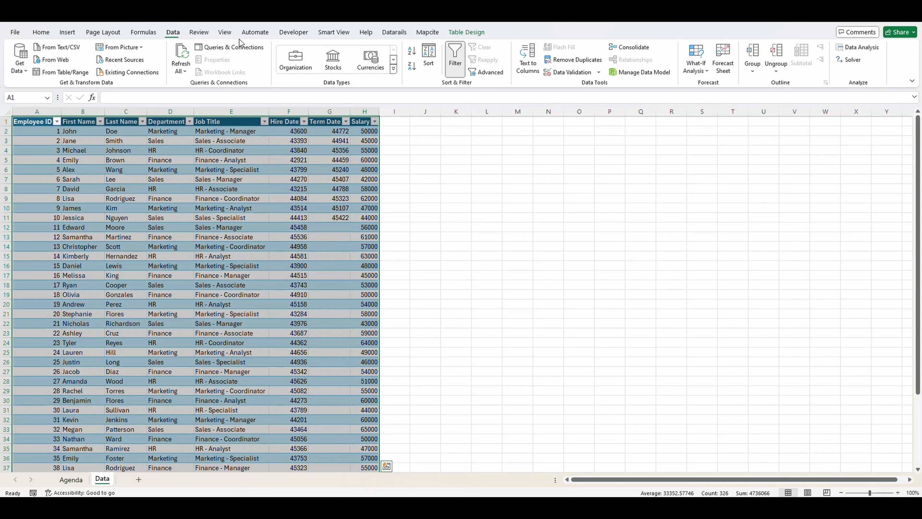
{"action": "left_click", "coordinate": [67, 33]}
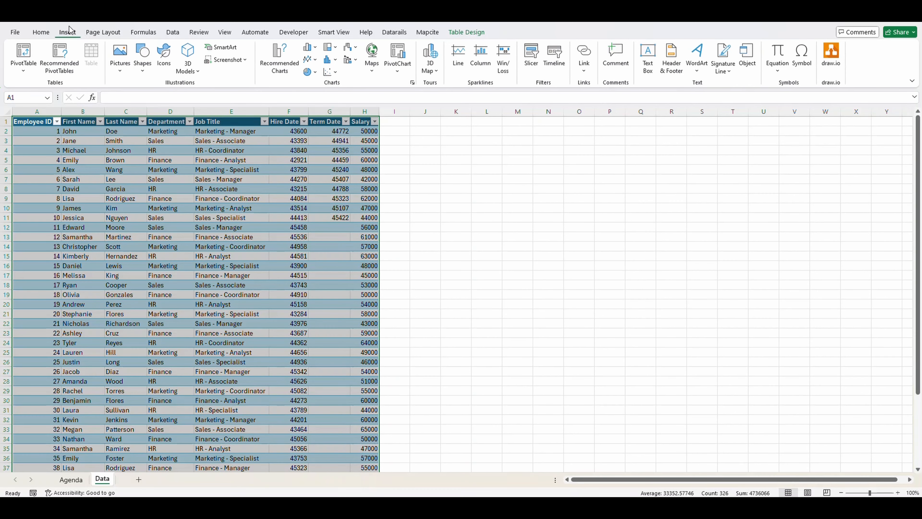
{"action": "left_click", "coordinate": [202, 255]}
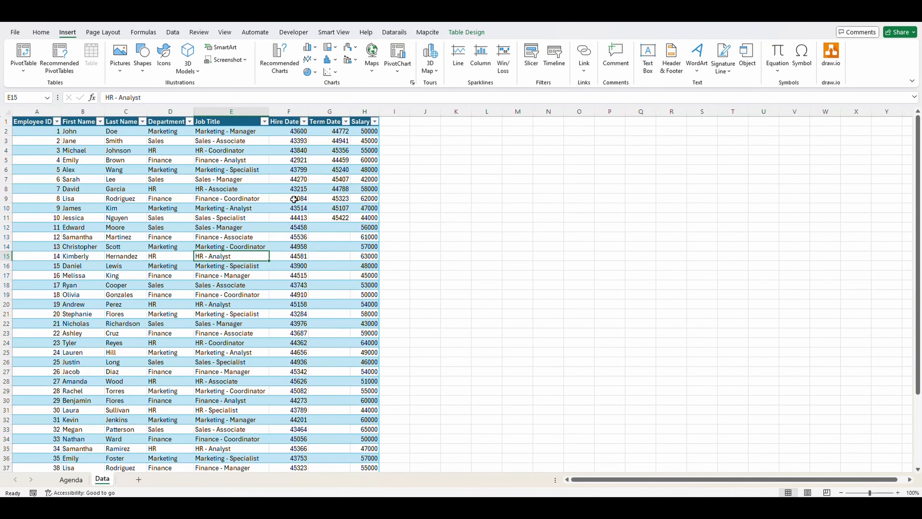
{"action": "left_click", "coordinate": [248, 168]}
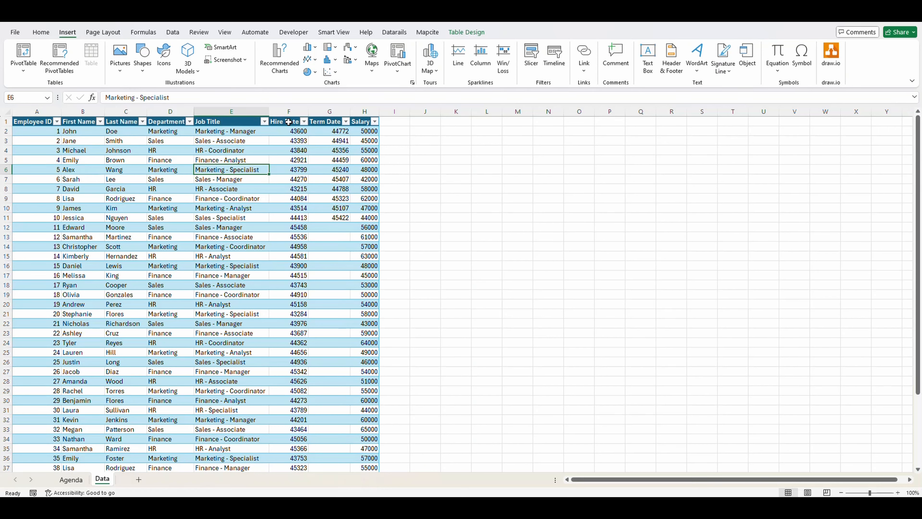
Format the Hire Date column of the table as Short Date.
{"action": "left_click", "coordinate": [40, 32]}
{"action": "left_click", "coordinate": [289, 117]}
{"action": "left_click", "coordinate": [413, 51]}
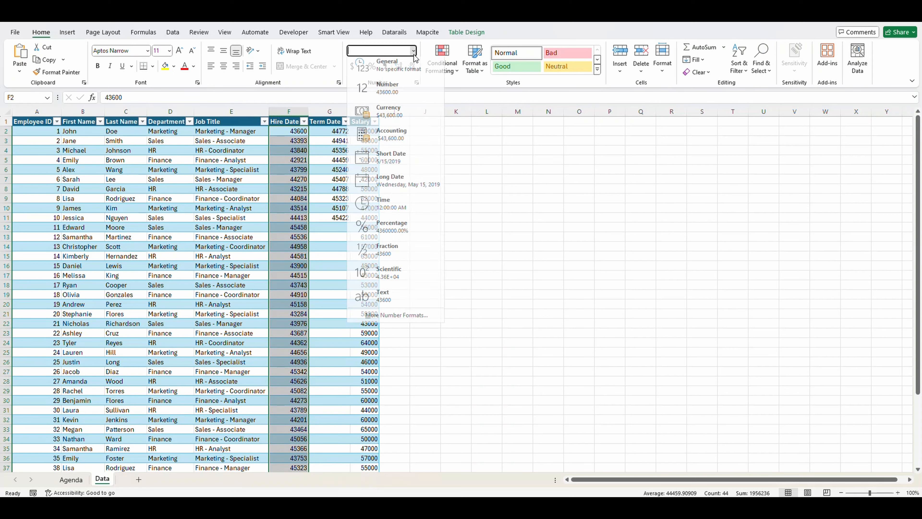
{"action": "left_click", "coordinate": [390, 160]}
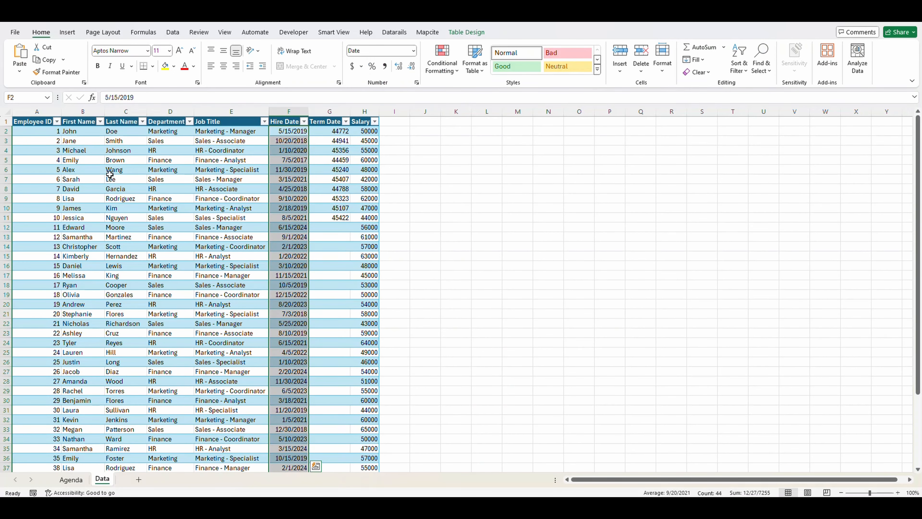
{"action": "scroll", "coordinate": [142, 153], "scroll_direction": "down", "scroll_amount": 4}
{"action": "scroll", "coordinate": [153, 170], "scroll_direction": "up", "scroll_amount": 3}
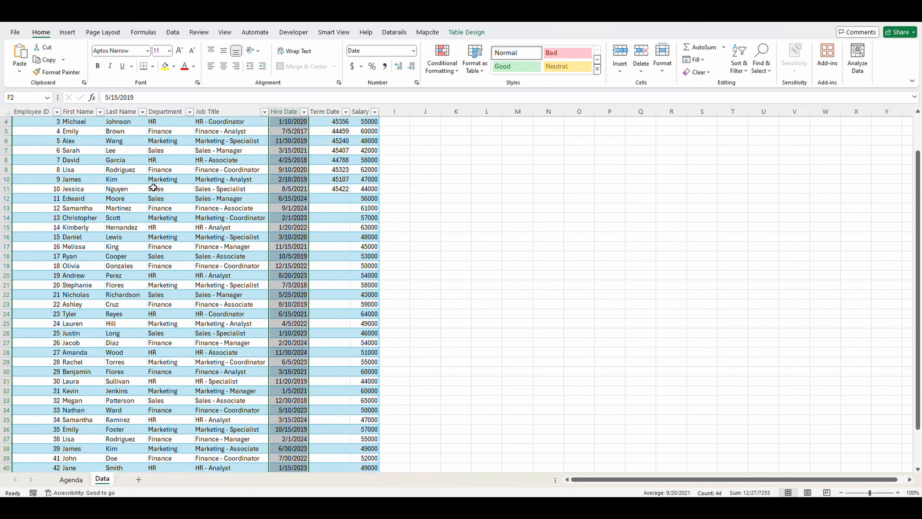
{"action": "scroll", "coordinate": [72, 148], "scroll_direction": "up", "scroll_amount": 1}
{"action": "scroll", "coordinate": [128, 150], "scroll_direction": "down", "scroll_amount": 1}
{"action": "scroll", "coordinate": [101, 362], "scroll_direction": "up", "scroll_amount": 1}
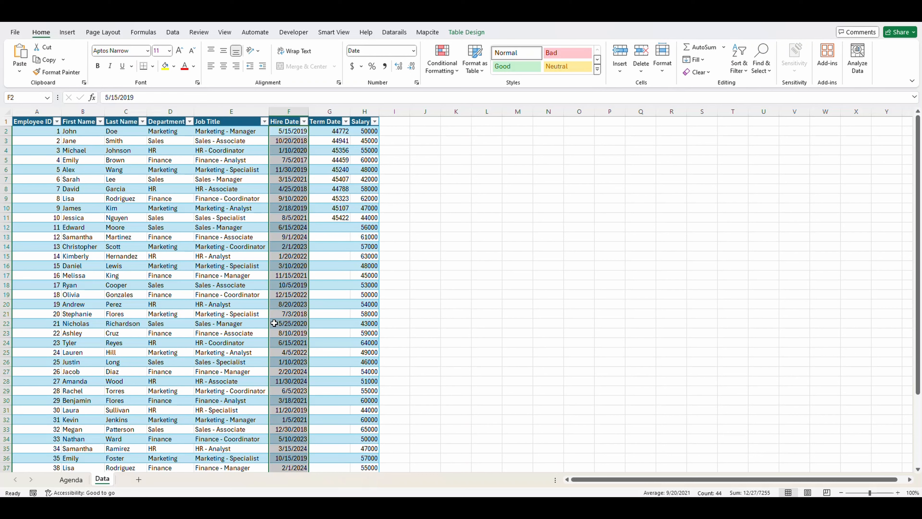
Format the Term Date column of the table as Short Date.
{"action": "left_click", "coordinate": [341, 116]}
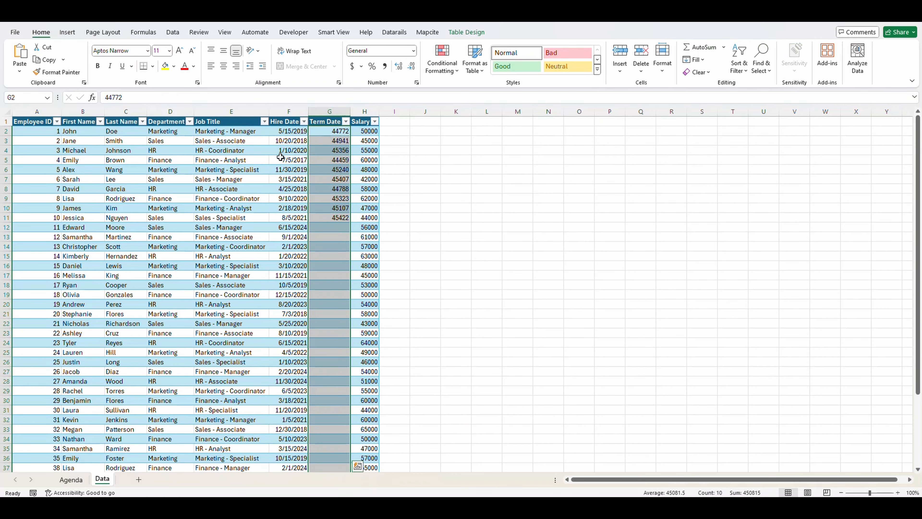
{"action": "left_click", "coordinate": [413, 51]}
{"action": "left_click", "coordinate": [398, 160]}
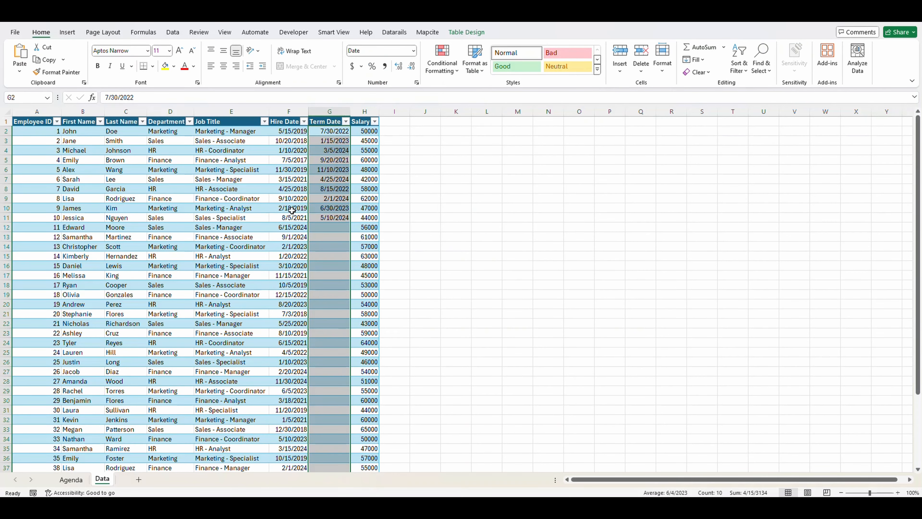
Format the Salary column as dollar currency without decimal places and widen the column slightly.
{"action": "left_click", "coordinate": [367, 119]}
{"action": "left_click", "coordinate": [352, 66]}
{"action": "left_click", "coordinate": [412, 66]}
{"action": "left_click", "coordinate": [411, 66]}
{"action": "left_click_drag", "start_coordinate": [380, 109], "coordinate": [382, 109]}
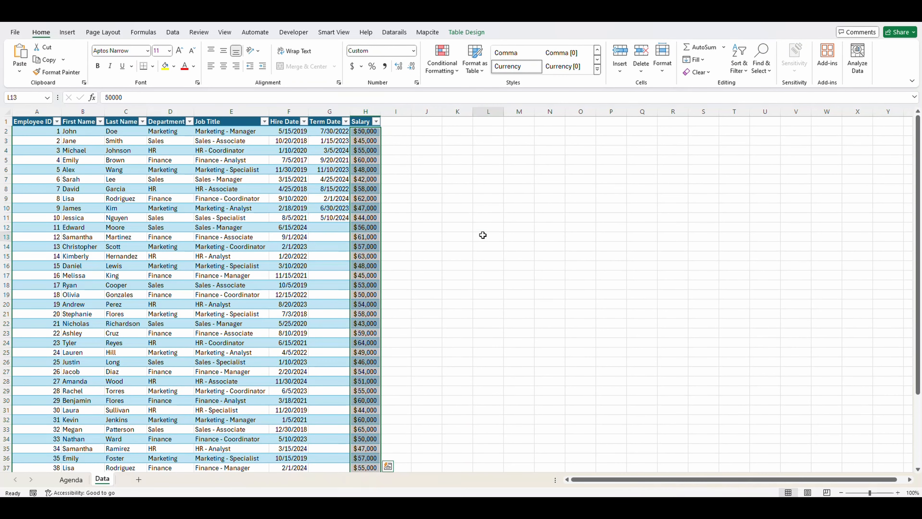
{"action": "left_click", "coordinate": [483, 229]}
Rename the table as Employee.
{"action": "left_click", "coordinate": [209, 236]}
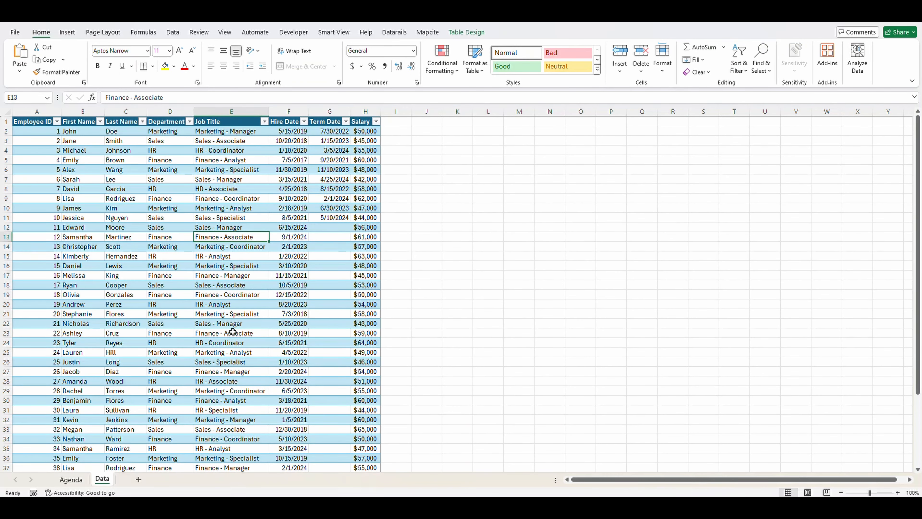
{"action": "left_click", "coordinate": [121, 198]}
{"action": "left_click", "coordinate": [467, 32]}
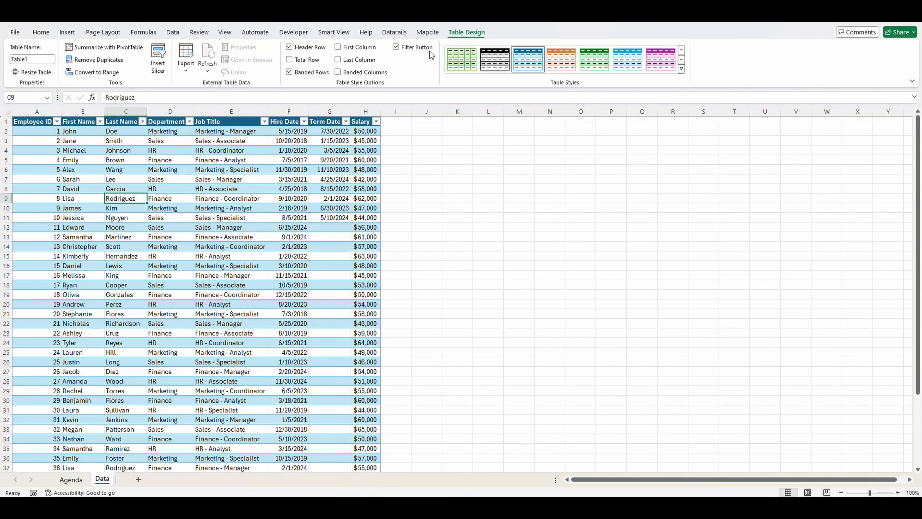
{"action": "left_click", "coordinate": [42, 59]}
{"action": "type", "text": "Employee"}
{"action": "left_click", "coordinate": [90, 225]}
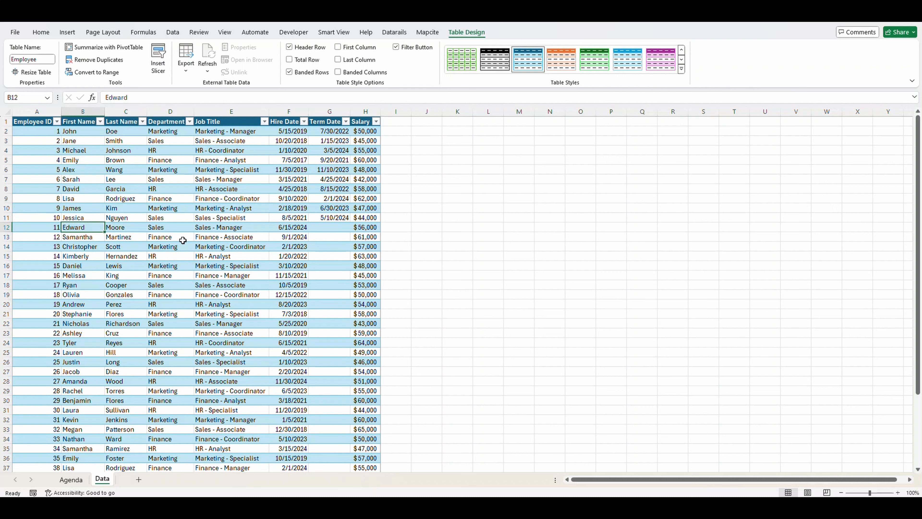
Load the Employee table into the Power Query Editor.
{"action": "left_click", "coordinate": [167, 33]}
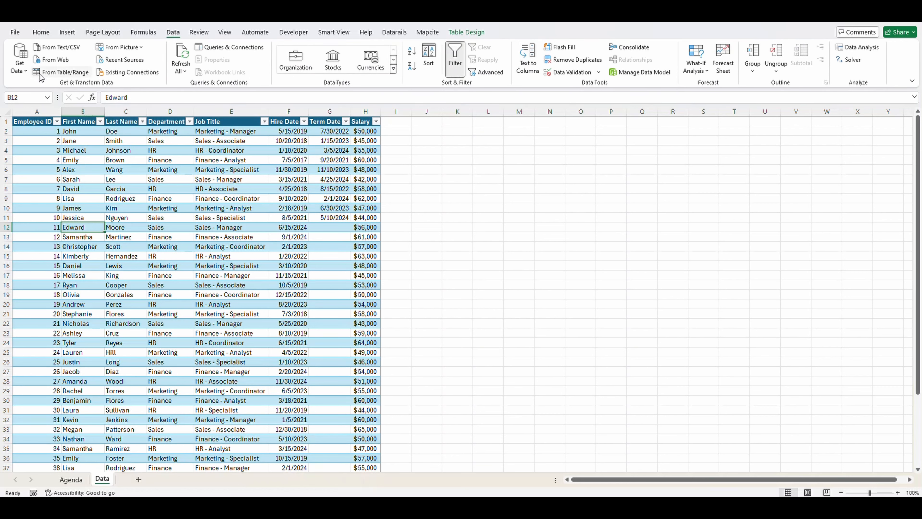
{"action": "left_click", "coordinate": [82, 74]}
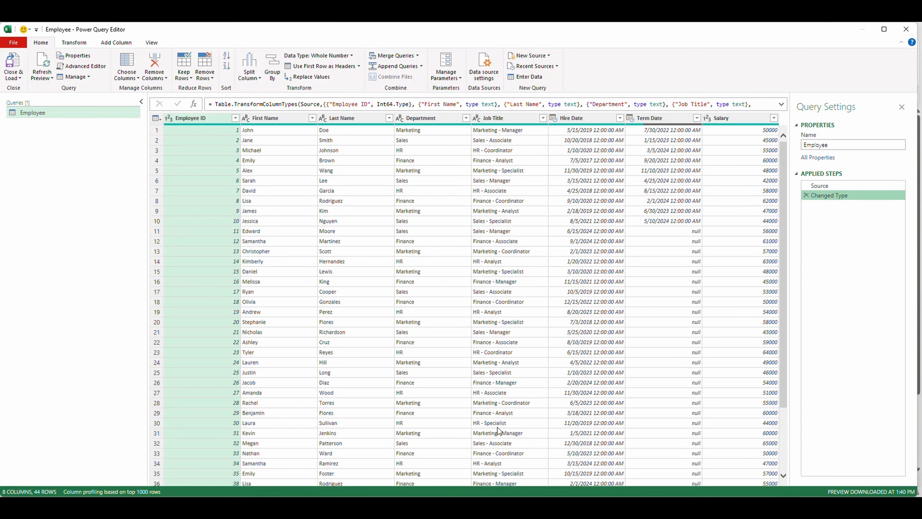
Examine the data types assigned to the query's columns and the full formula of the Changed Type step.
{"action": "left_click", "coordinate": [285, 121]}
{"action": "left_click", "coordinate": [351, 121]}
{"action": "left_click", "coordinate": [418, 120]}
{"action": "left_click", "coordinate": [584, 120]}
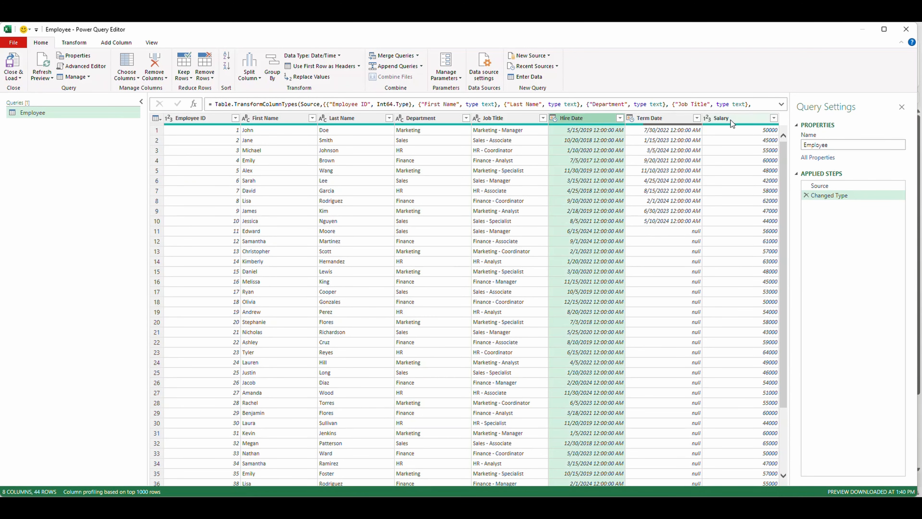
{"action": "left_click", "coordinate": [686, 119]}
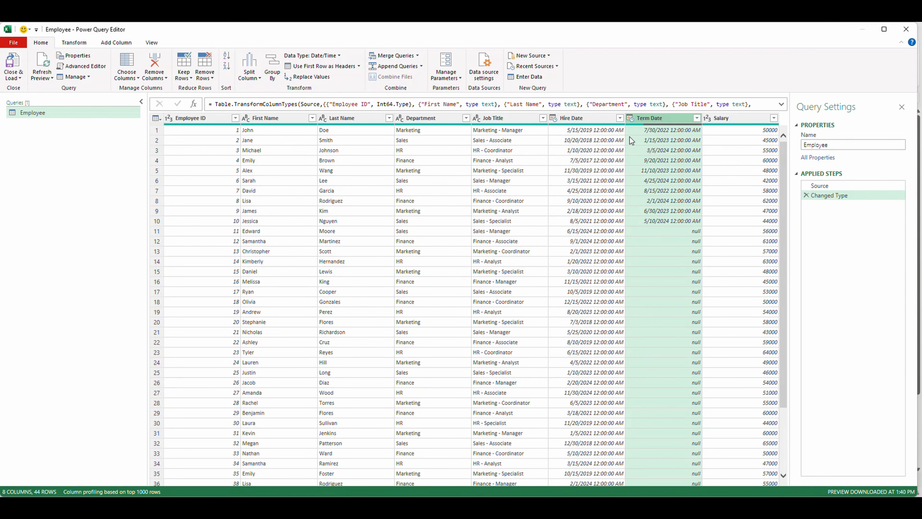
{"action": "left_click", "coordinate": [740, 124]}
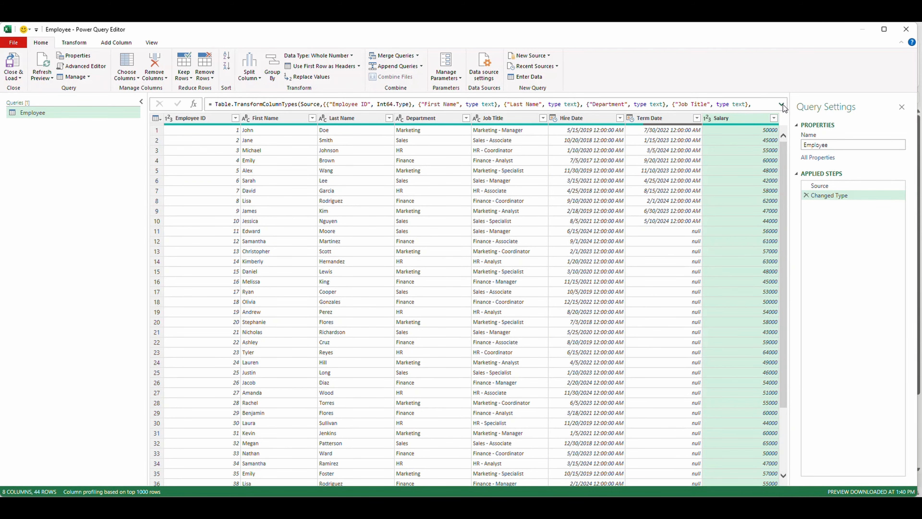
{"action": "left_click", "coordinate": [781, 104]}
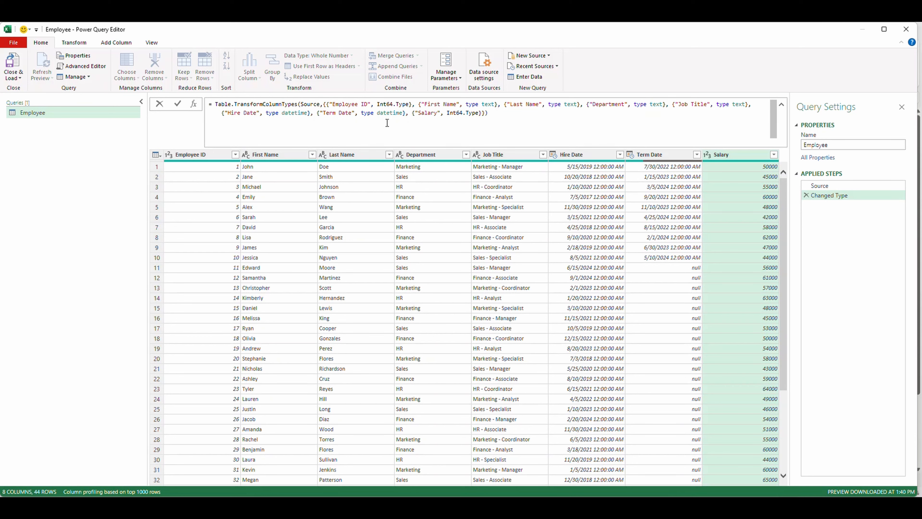
{"action": "left_click", "coordinate": [781, 104]}
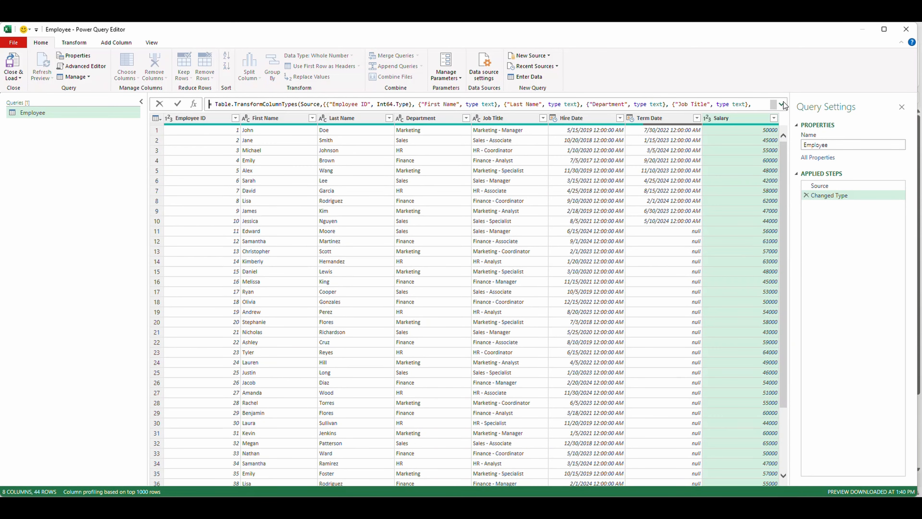
Change the data type of the Hire Date and Term Date columns to Date, replacing the current conversion.
{"action": "left_click", "coordinate": [590, 120]}
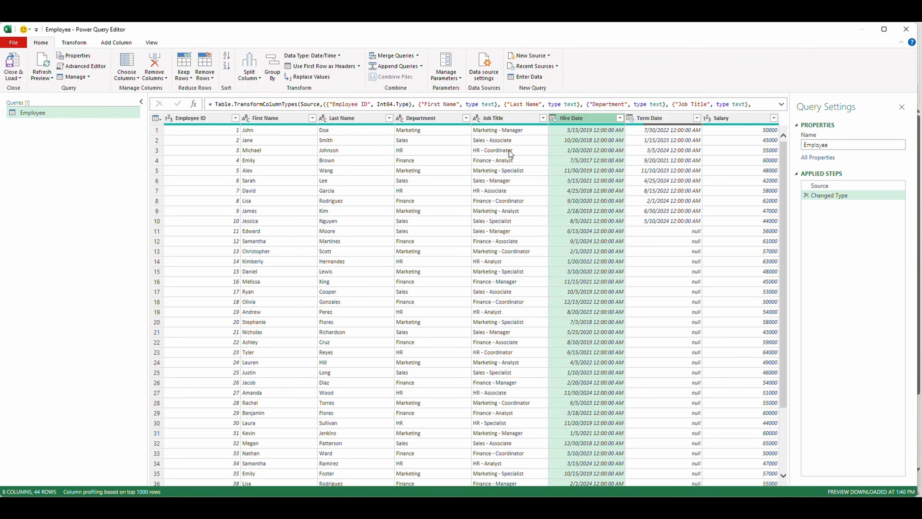
{"action": "left_click", "coordinate": [681, 119], "text": "ctrl"}
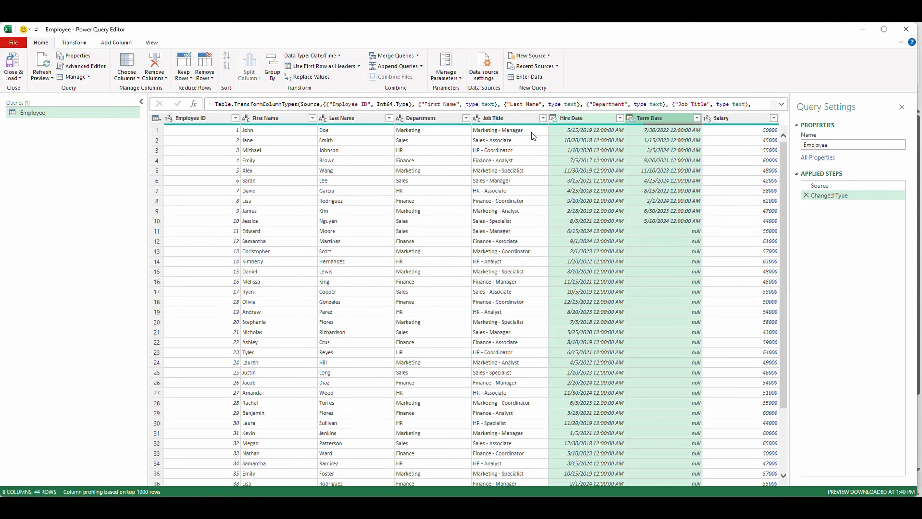
{"action": "left_click", "coordinate": [338, 56]}
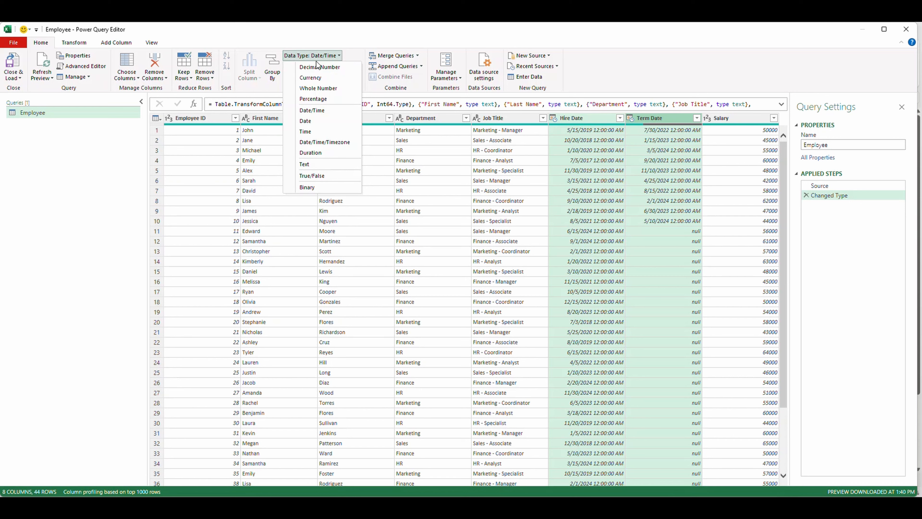
{"action": "left_click", "coordinate": [306, 120]}
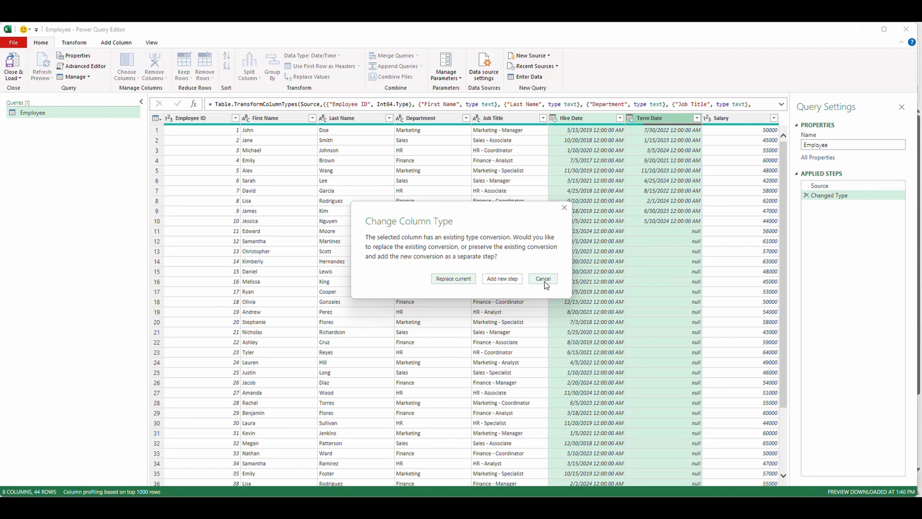
{"action": "left_click", "coordinate": [474, 278]}
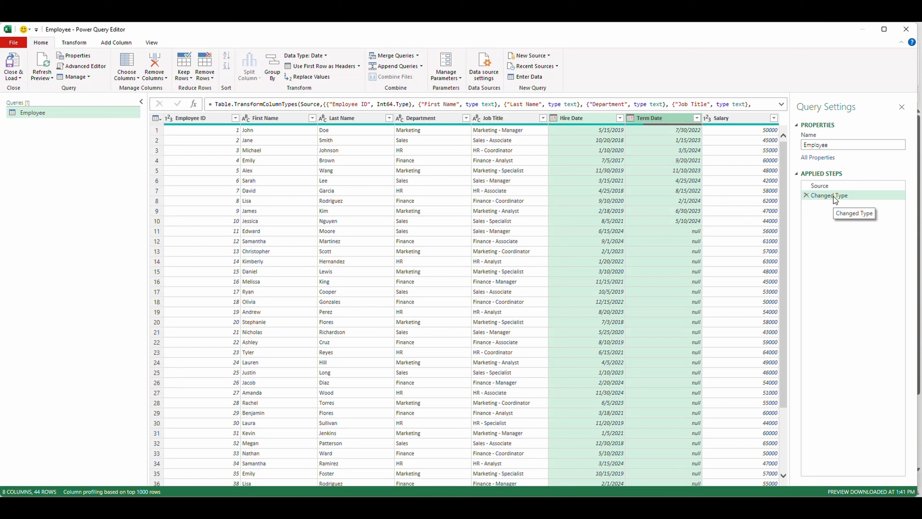
{"action": "left_click", "coordinate": [629, 213]}
{"action": "left_click", "coordinate": [681, 160]}
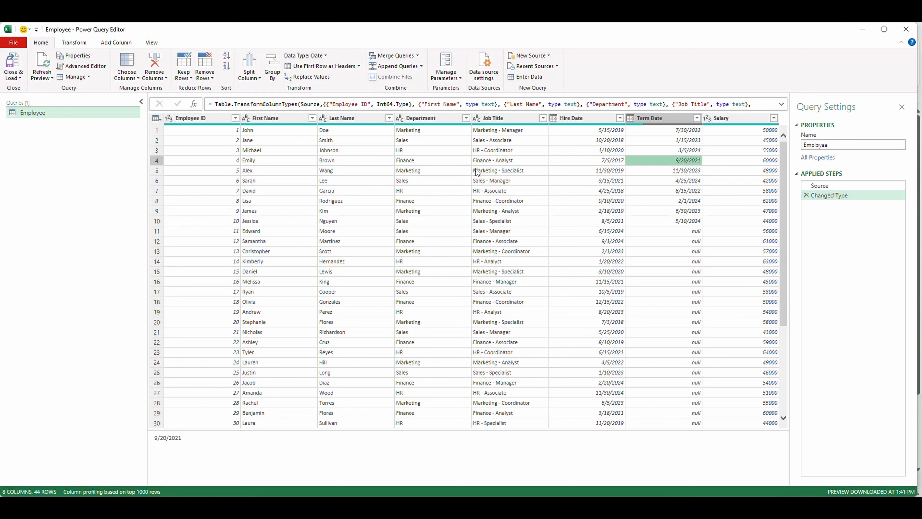
Split the Job Title column by the custom delimiter "-" at each occurrence of the delimiter.
{"action": "left_click", "coordinate": [502, 117]}
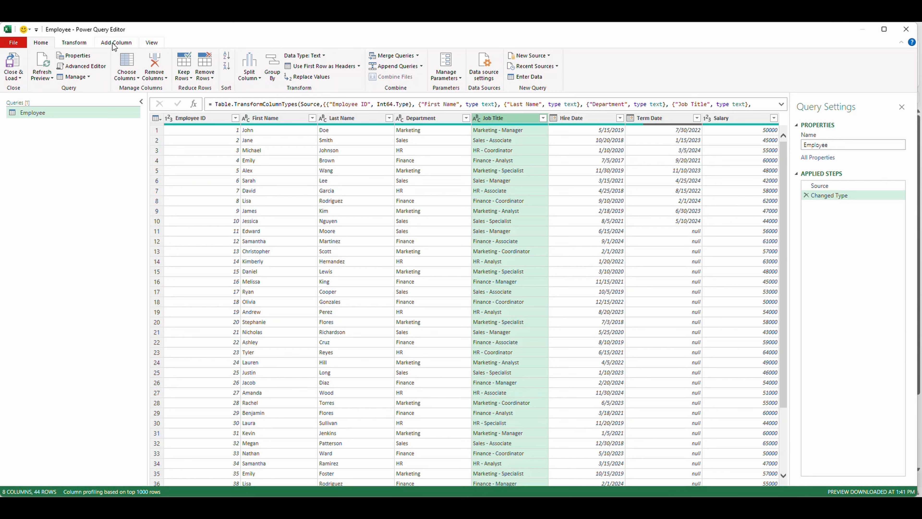
{"action": "left_click", "coordinate": [75, 42]}
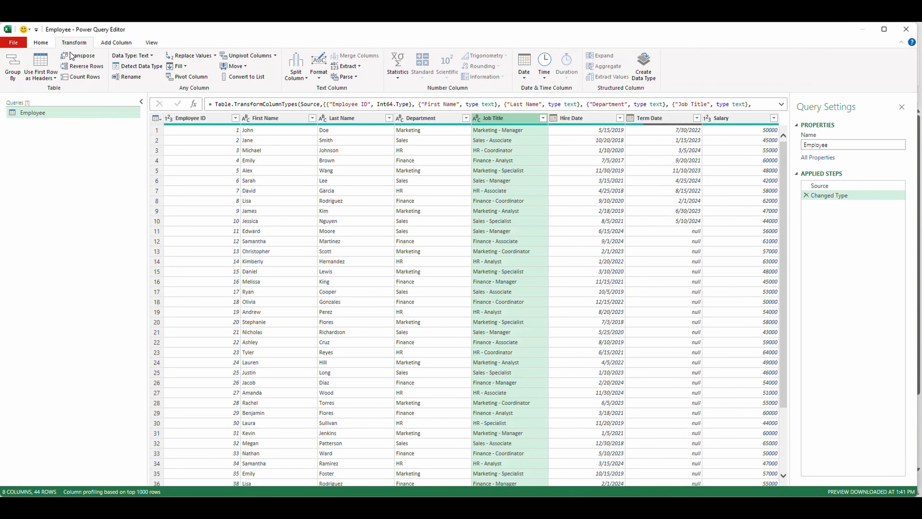
{"action": "left_click", "coordinate": [305, 78]}
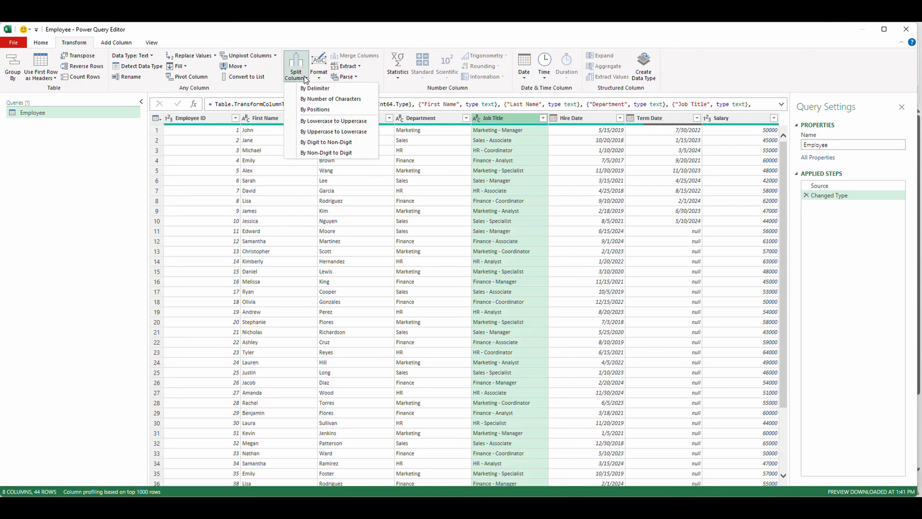
{"action": "left_click", "coordinate": [312, 89]}
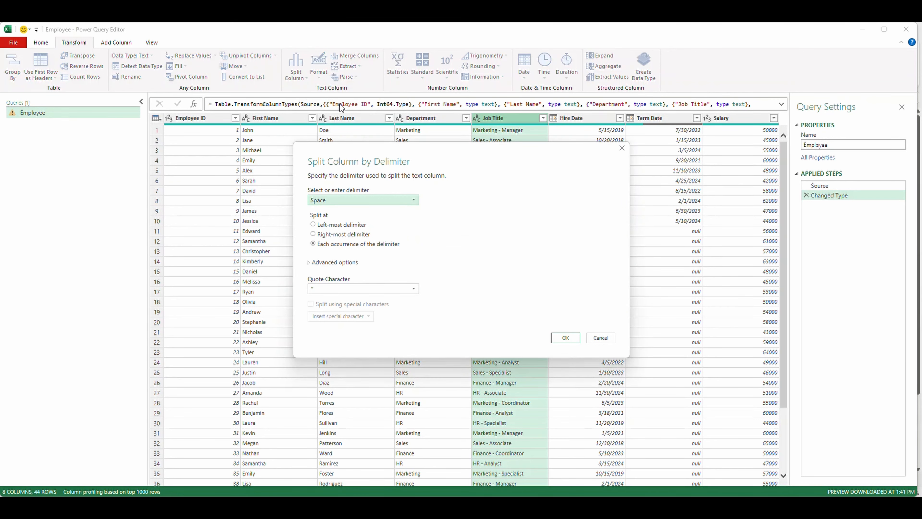
{"action": "left_click_drag", "start_coordinate": [510, 149], "coordinate": [335, 89]}
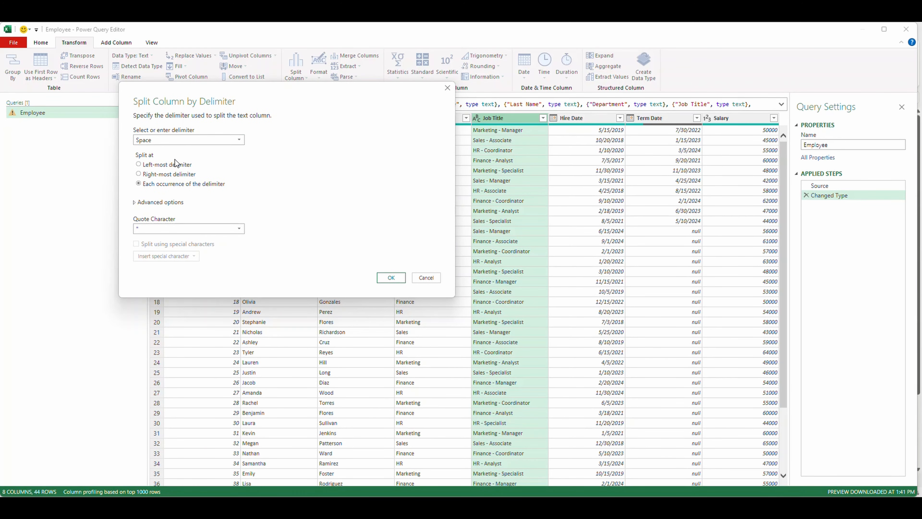
{"action": "left_click", "coordinate": [240, 140]}
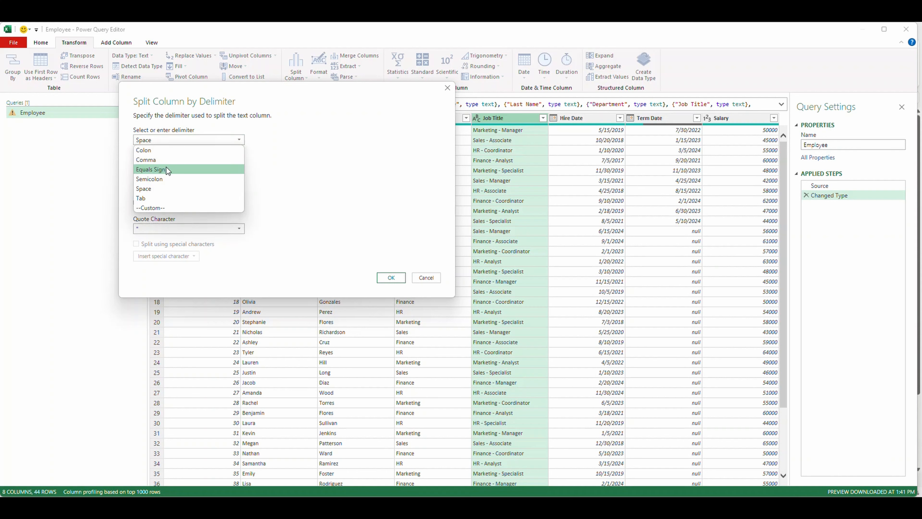
{"action": "left_click", "coordinate": [166, 208]}
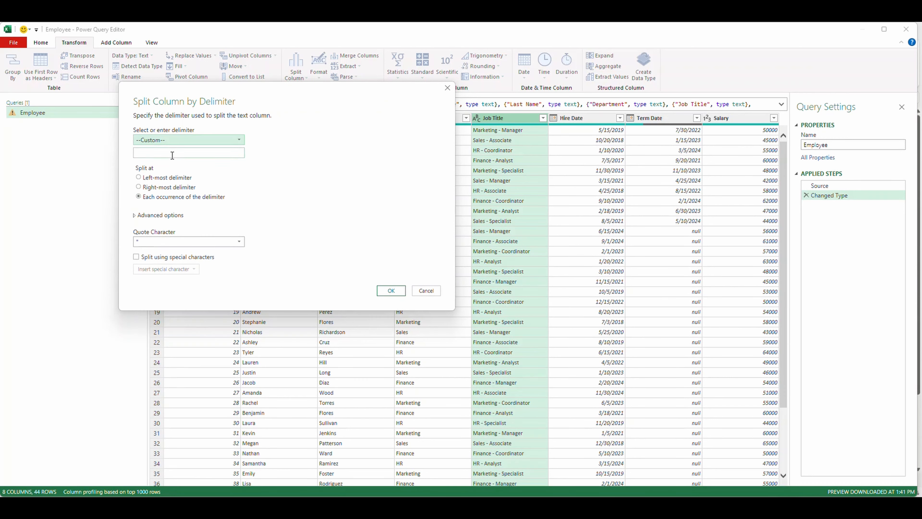
{"action": "type", "text": "-"}
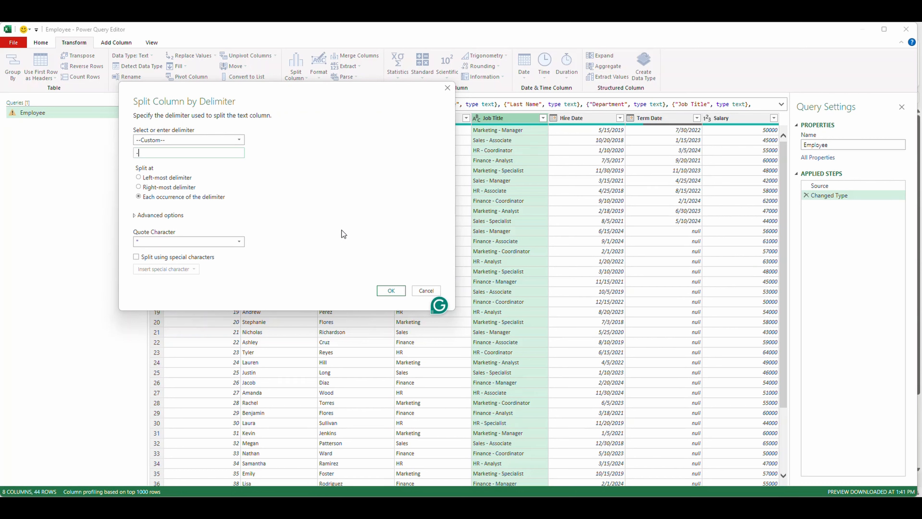
{"action": "left_click", "coordinate": [391, 290]}
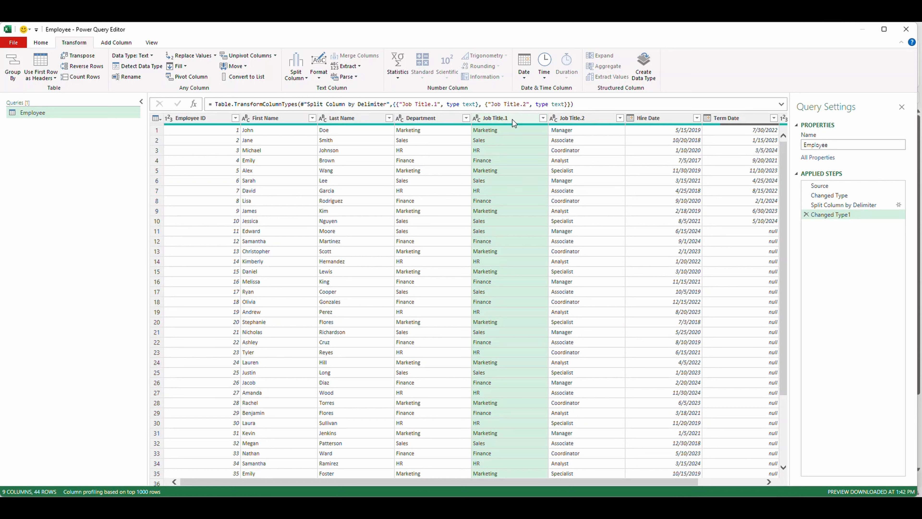
Remove the Job Title.1 column and rename the Job Title.2 column to Job Title.
{"action": "left_click", "coordinate": [41, 42]}
{"action": "left_click", "coordinate": [160, 62]}
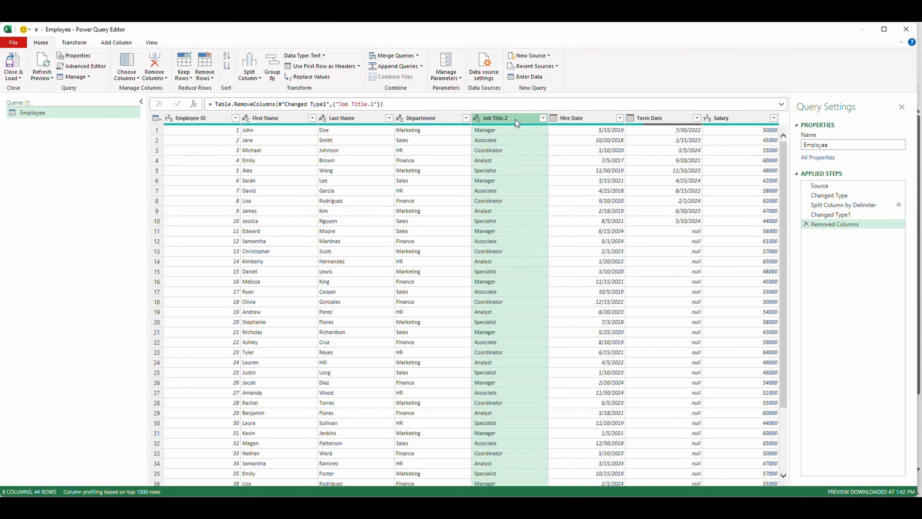
{"action": "double_click", "coordinate": [517, 120]}
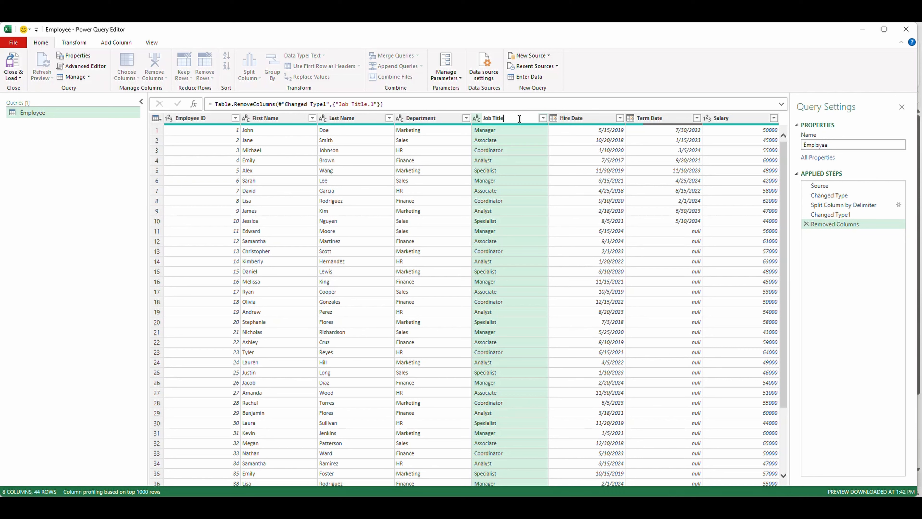
{"action": "key", "text": "Return"}
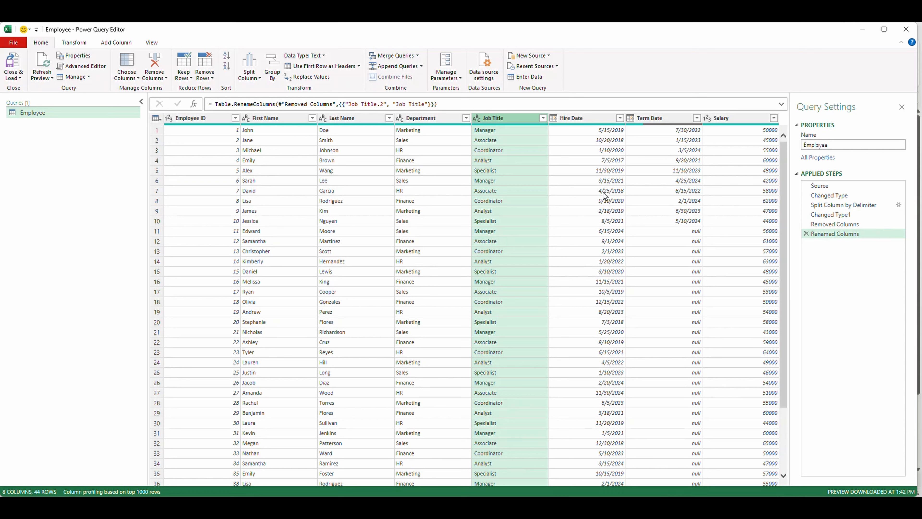
{"action": "left_click", "coordinate": [590, 159]}
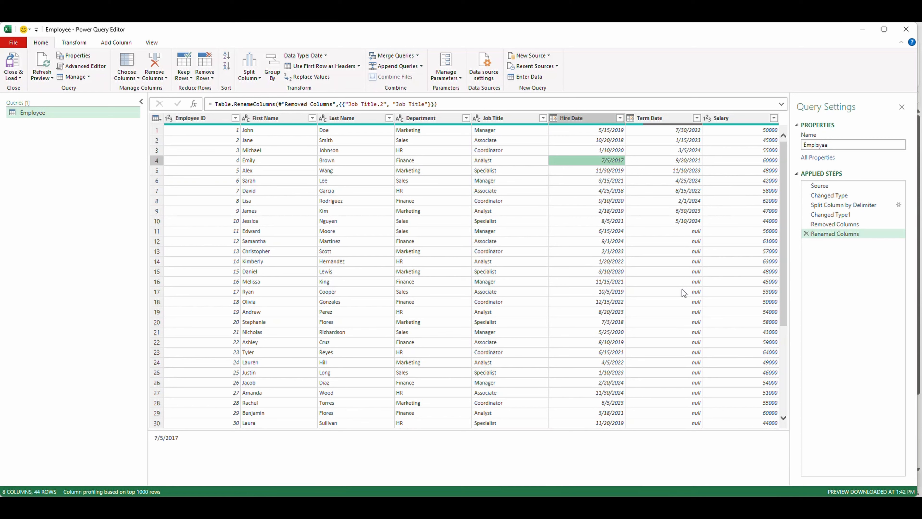
{"action": "left_click", "coordinate": [507, 119]}
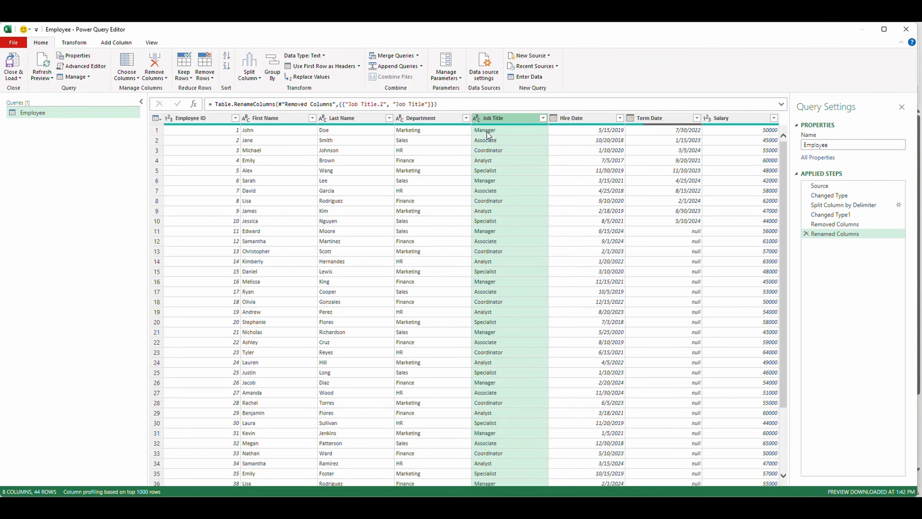
Set up a merge of the First Name and Last Name columns, in that order, with Space as the separator.
{"action": "left_click", "coordinate": [285, 119]}
{"action": "left_click", "coordinate": [364, 119], "text": "ctrl"}
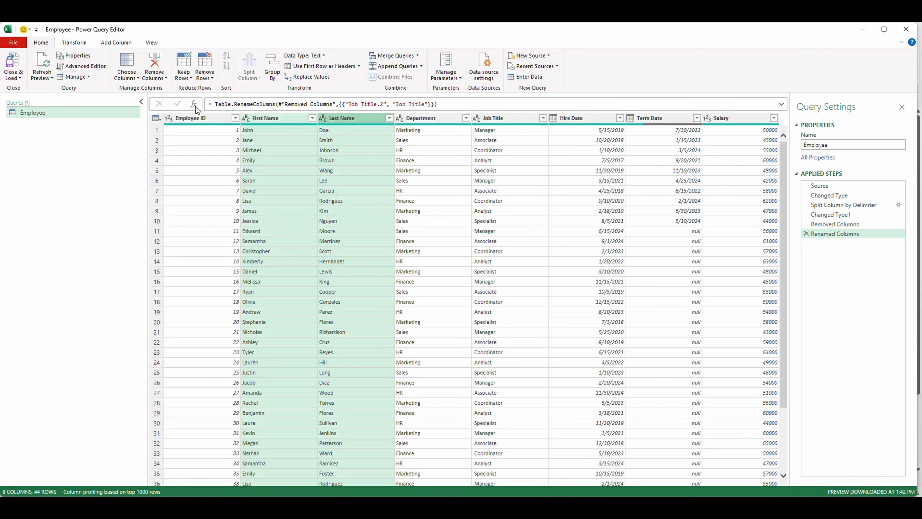
{"action": "left_click", "coordinate": [86, 43]}
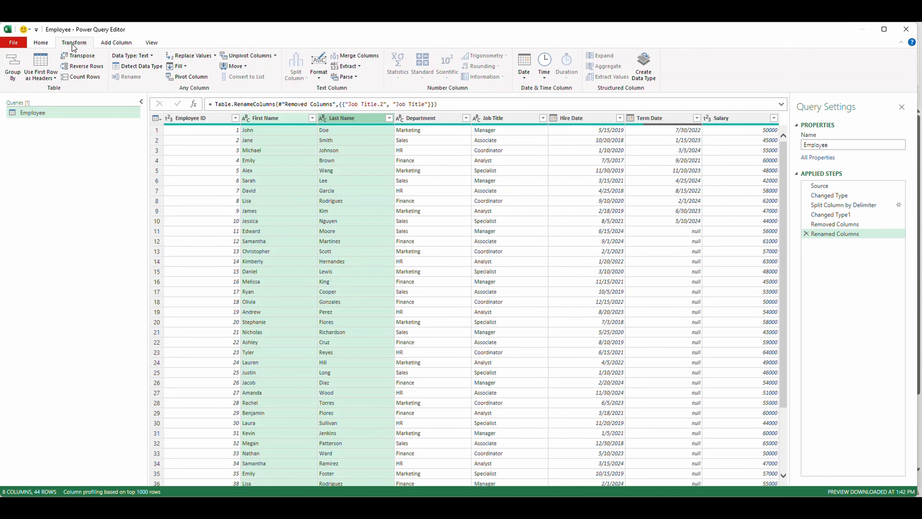
{"action": "left_click", "coordinate": [254, 118]}
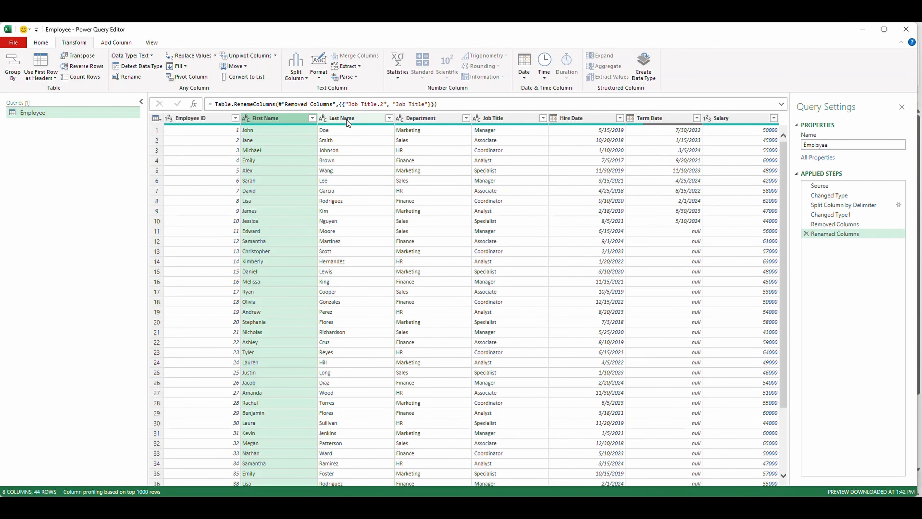
{"action": "left_click", "coordinate": [346, 119], "text": "ctrl"}
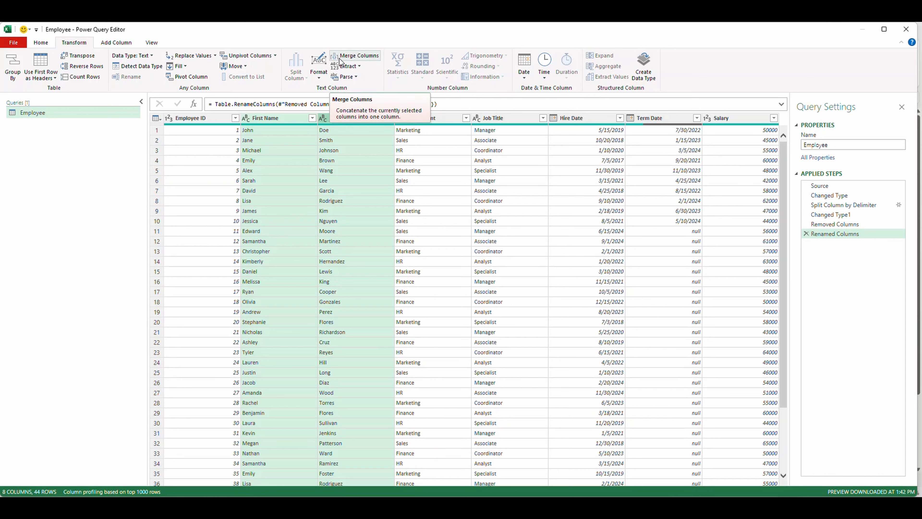
{"action": "left_click", "coordinate": [353, 57]}
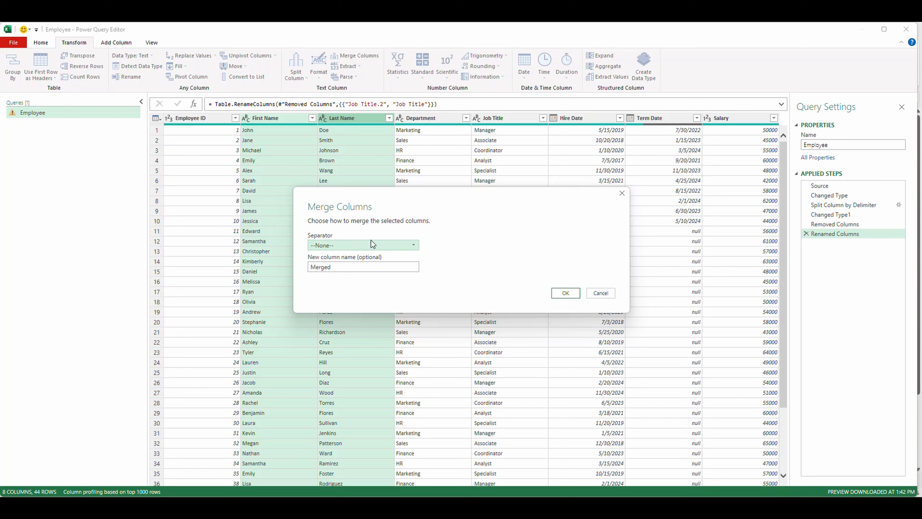
{"action": "left_click_drag", "start_coordinate": [464, 192], "coordinate": [628, 168]}
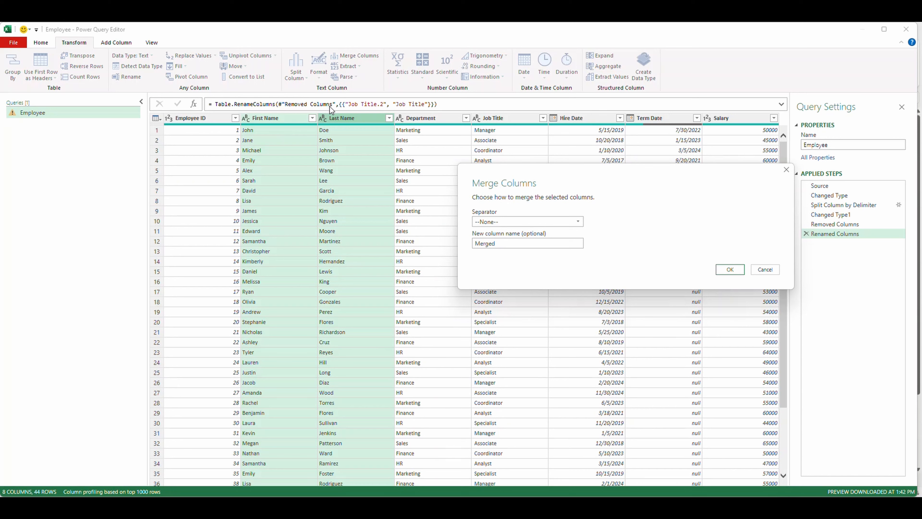
{"action": "left_click", "coordinate": [527, 222]}
{"action": "left_click", "coordinate": [504, 269]}
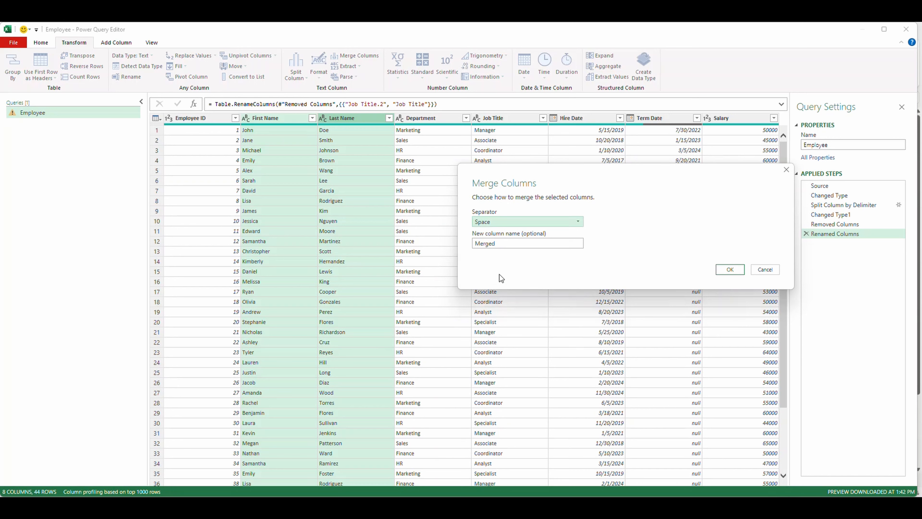
Name the merged column Full Employee Name and apply the merge.
{"action": "left_click", "coordinate": [528, 244]}
{"action": "left_click_drag", "start_coordinate": [498, 244], "coordinate": [448, 249]}
{"action": "type", "text": "Full Em"}
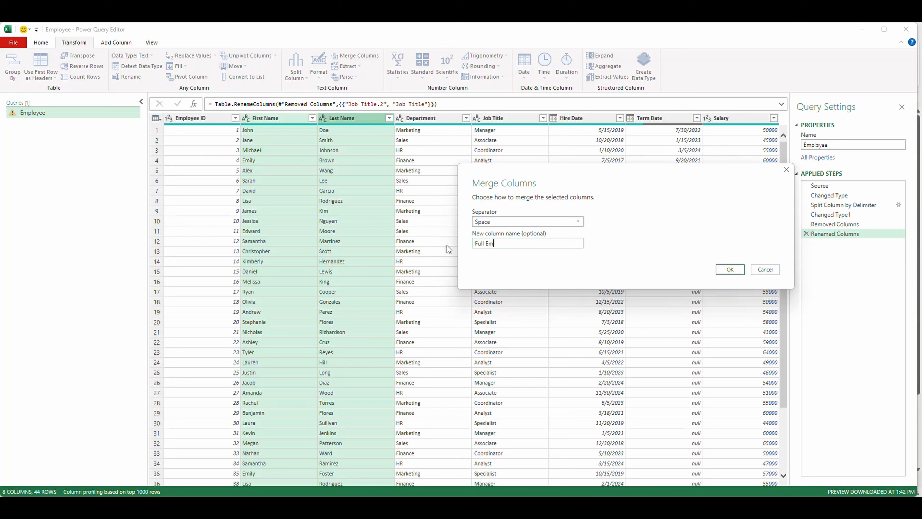
{"action": "type", "text": "ployee Name"}
{"action": "left_click", "coordinate": [730, 269]}
{"action": "left_click", "coordinate": [291, 119]}
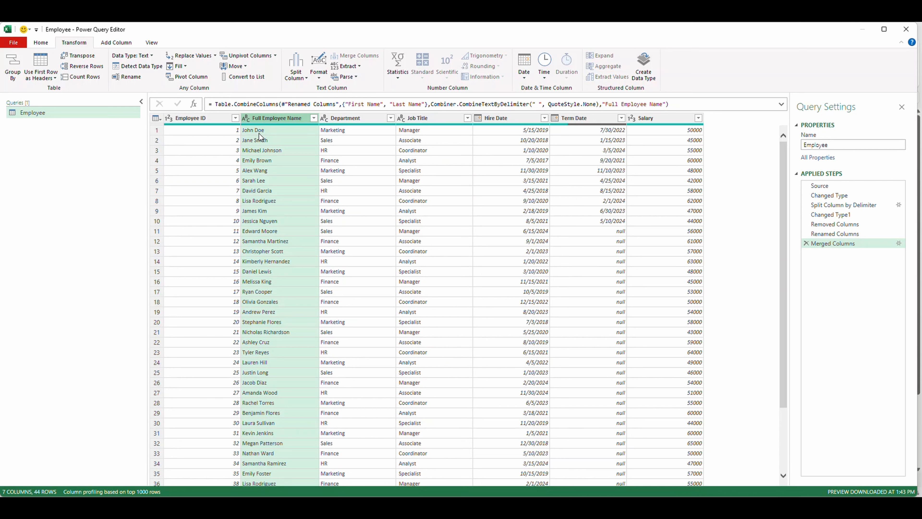
{"action": "scroll", "coordinate": [278, 381], "scroll_direction": "down", "scroll_amount": 3}
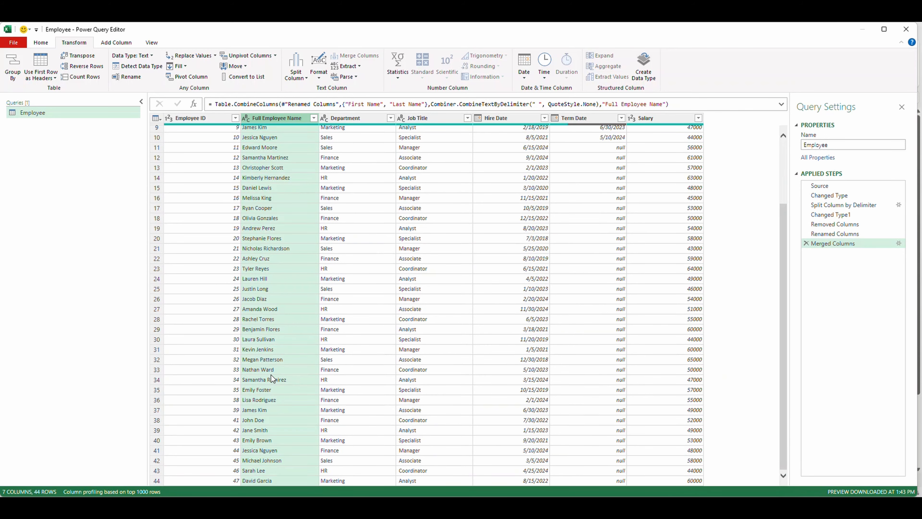
{"action": "scroll", "coordinate": [270, 378], "scroll_direction": "up", "scroll_amount": 3}
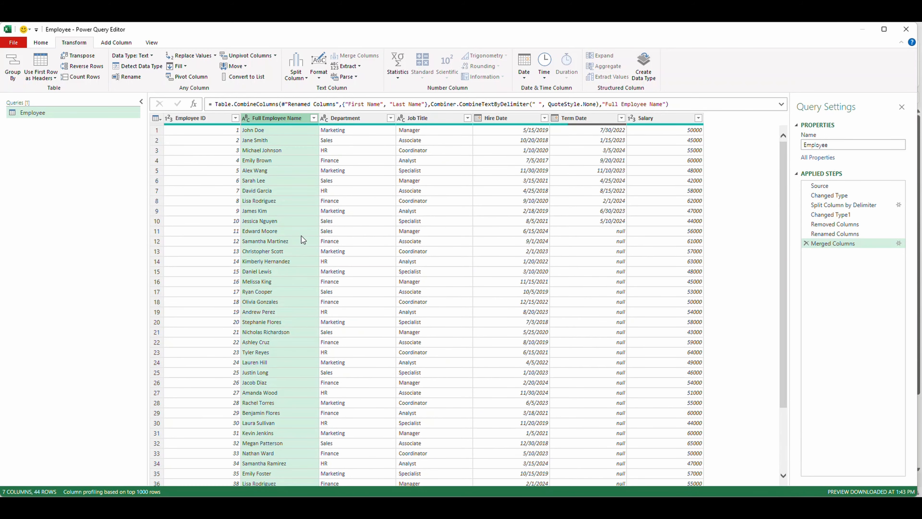
{"action": "left_click", "coordinate": [283, 150]}
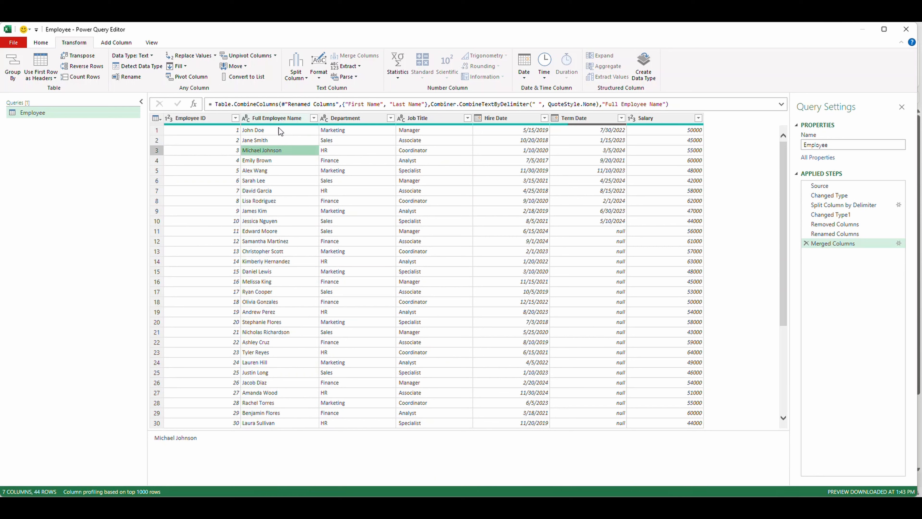
Try converting the text in the Full Employee Name column to uppercase and to lowercase.
{"action": "left_click", "coordinate": [268, 121]}
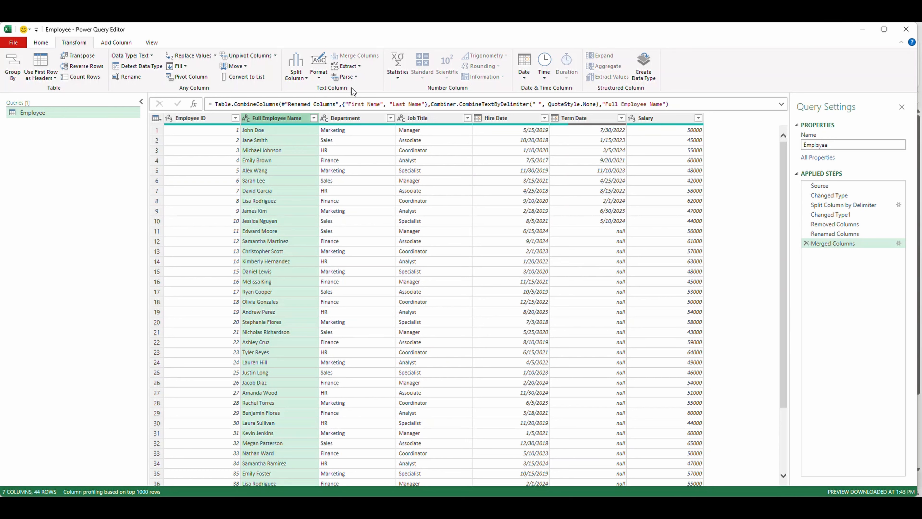
{"action": "left_click", "coordinate": [319, 77]}
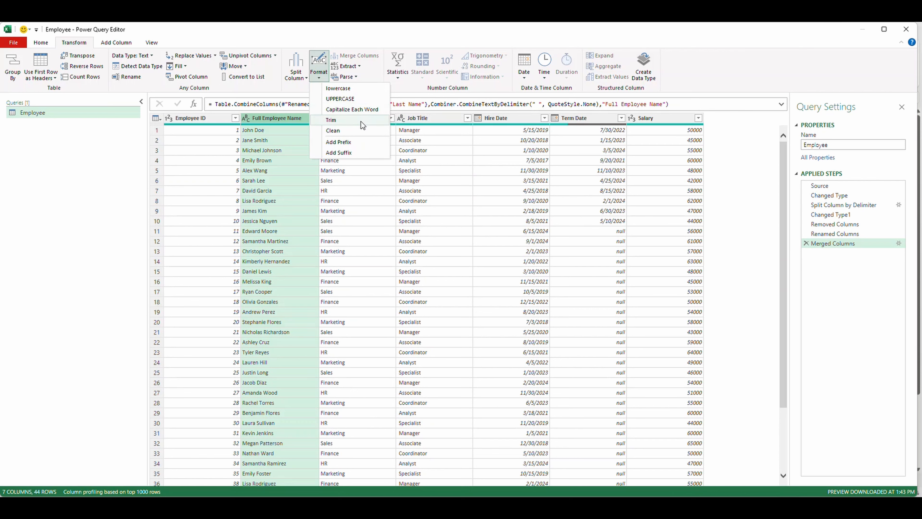
{"action": "left_click", "coordinate": [348, 101]}
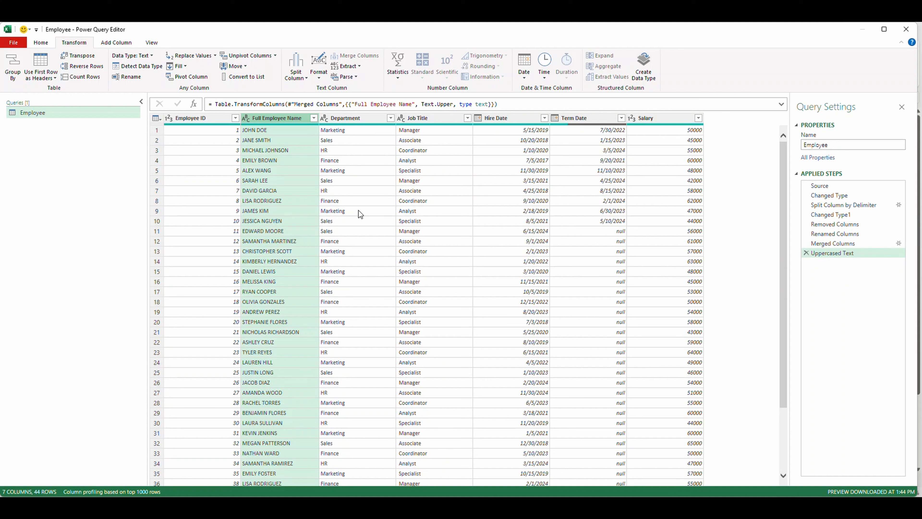
{"action": "left_click", "coordinate": [322, 79]}
{"action": "left_click", "coordinate": [349, 91]}
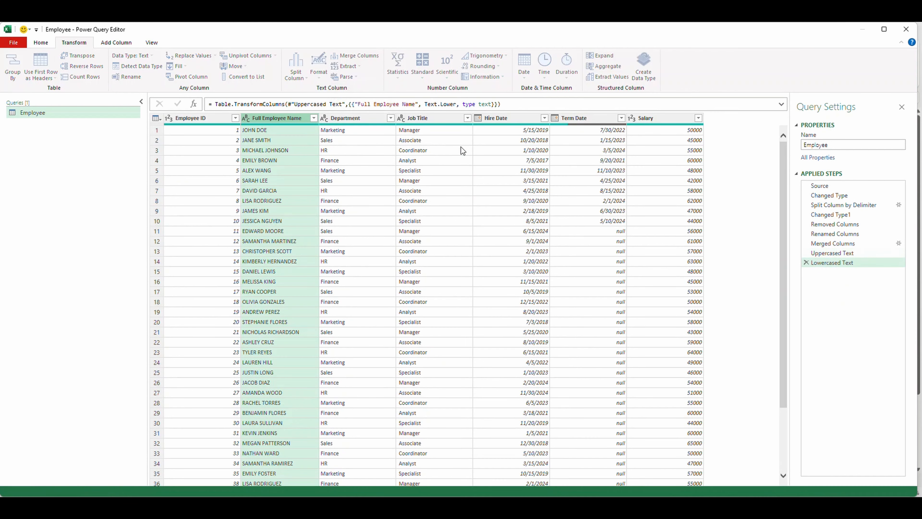
Capitalize each word in the Full Employee Name column.
{"action": "left_click", "coordinate": [318, 71]}
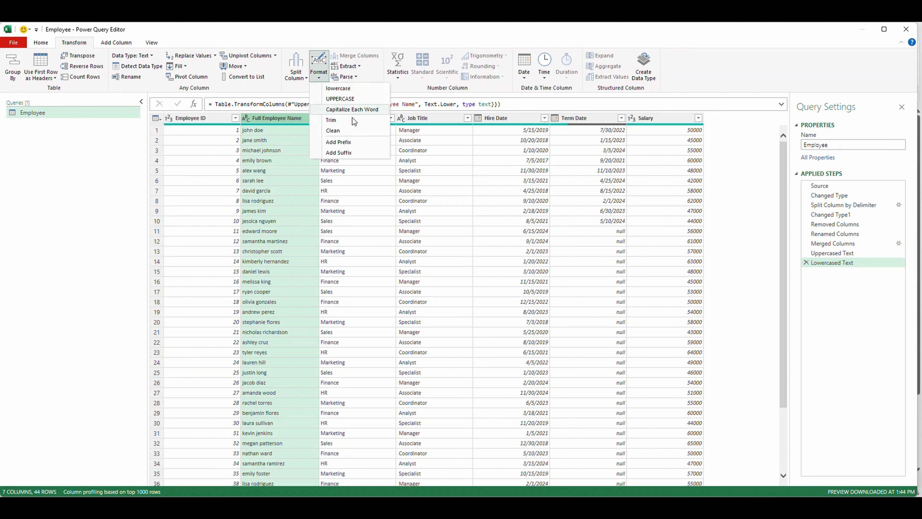
{"action": "left_click", "coordinate": [355, 110]}
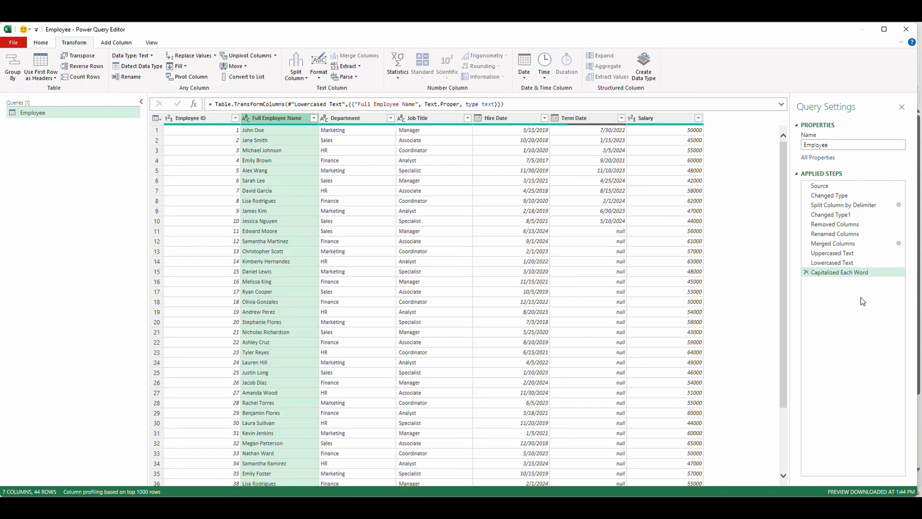
Delete the Lowercased Text step from the query's applied steps.
{"action": "left_click", "coordinate": [837, 254]}
{"action": "left_click", "coordinate": [839, 262]}
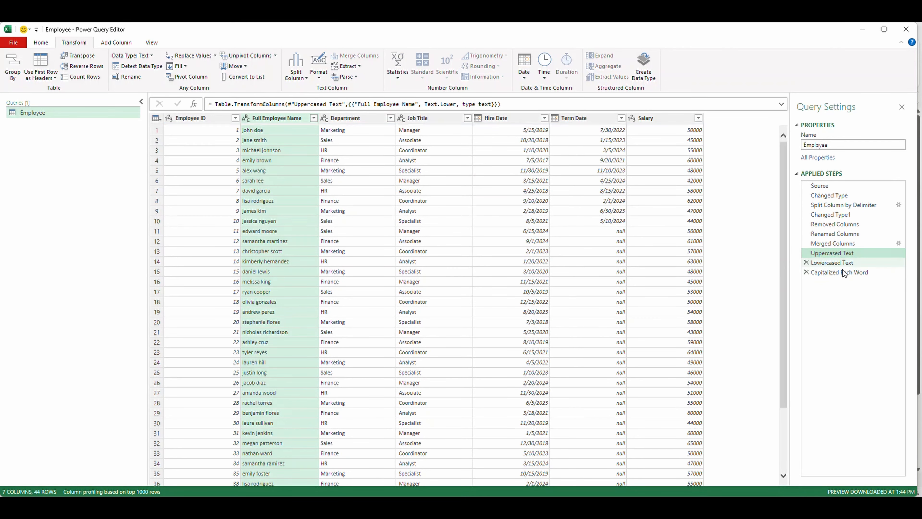
{"action": "left_click", "coordinate": [806, 263]}
{"action": "left_click", "coordinate": [537, 292]}
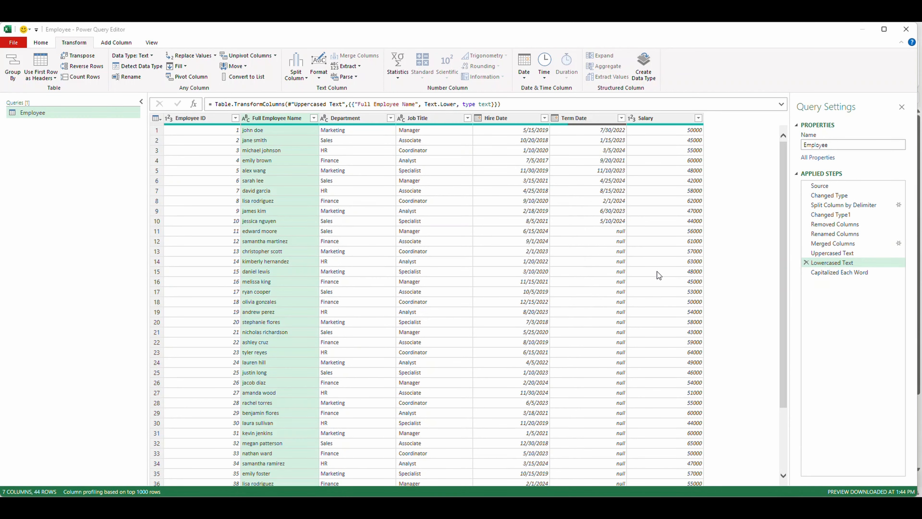
{"action": "left_click", "coordinate": [806, 263]}
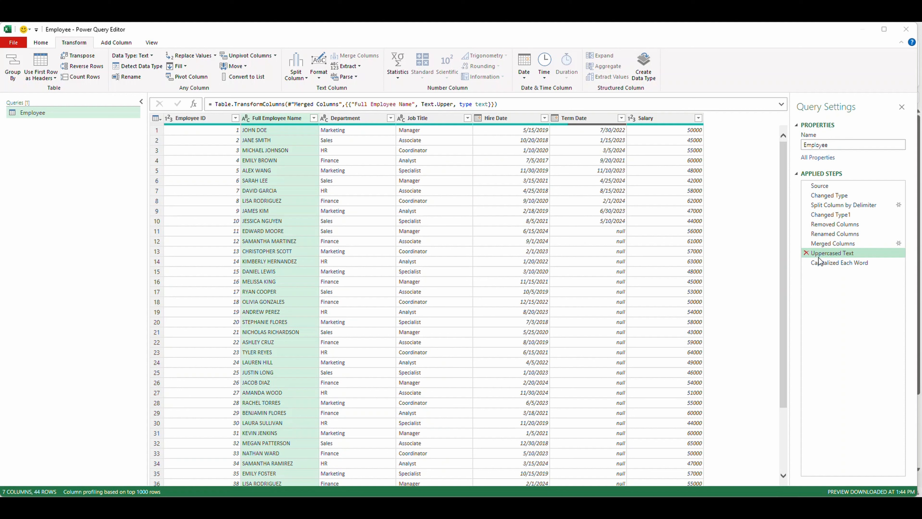
Delete the Uppercased Text step from the query's applied steps, confirming the deletion.
{"action": "left_click", "coordinate": [805, 253]}
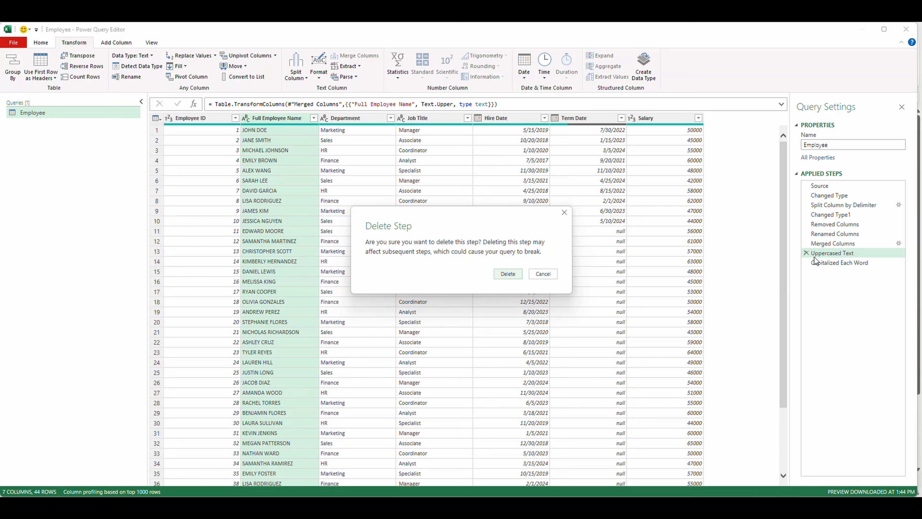
{"action": "left_click", "coordinate": [507, 273]}
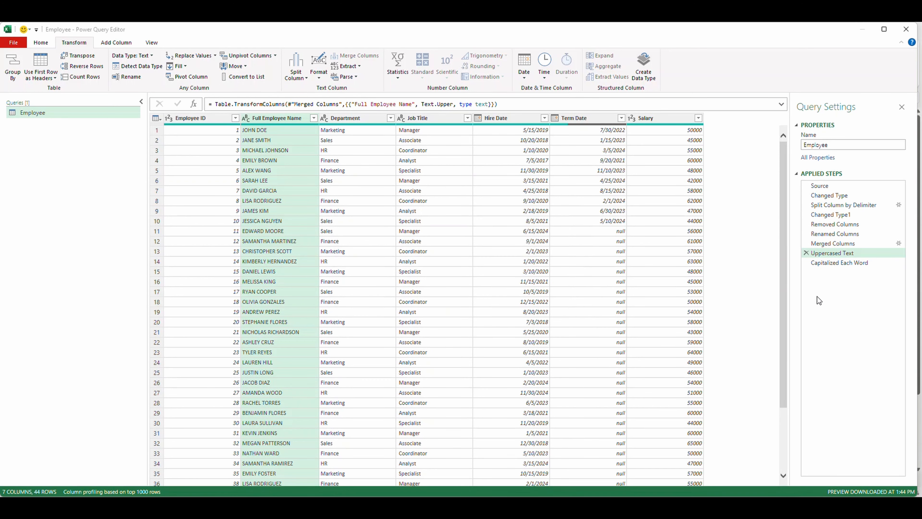
{"action": "left_click", "coordinate": [290, 119]}
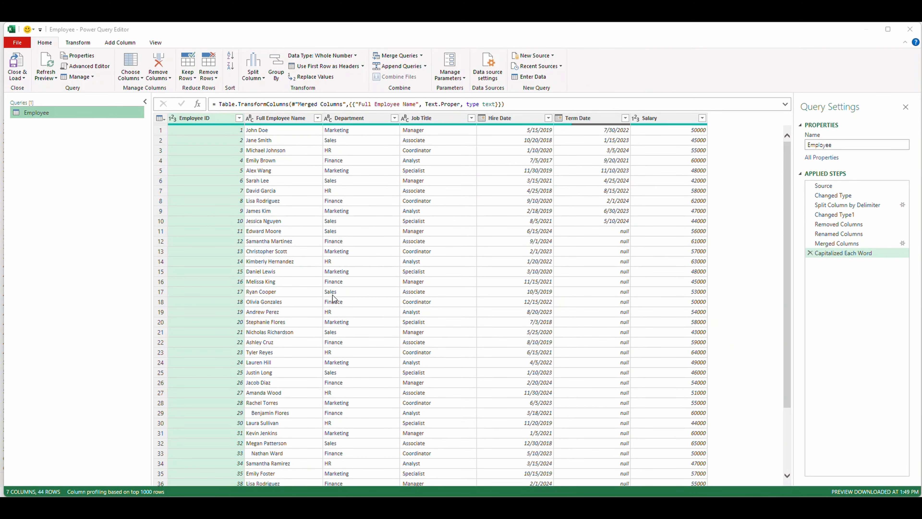
Examine the entries in the Full Employee Name column for stray leading spaces.
{"action": "left_click", "coordinate": [288, 291]}
{"action": "scroll", "coordinate": [292, 215], "scroll_direction": "down", "scroll_amount": 5}
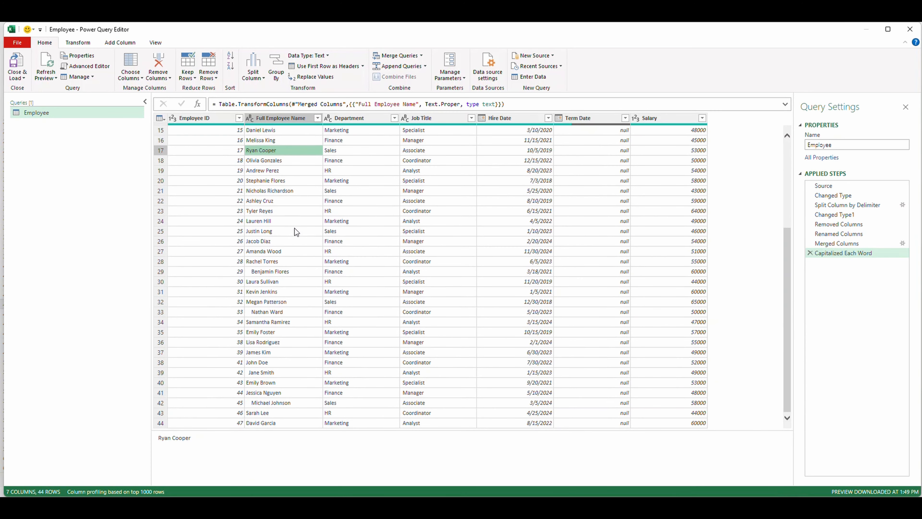
{"action": "left_click", "coordinate": [272, 271]}
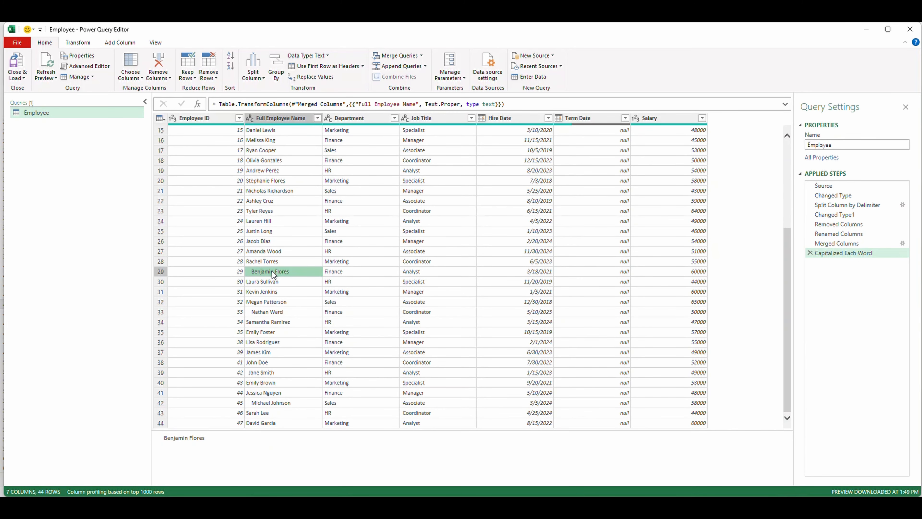
{"action": "left_click", "coordinate": [271, 313]}
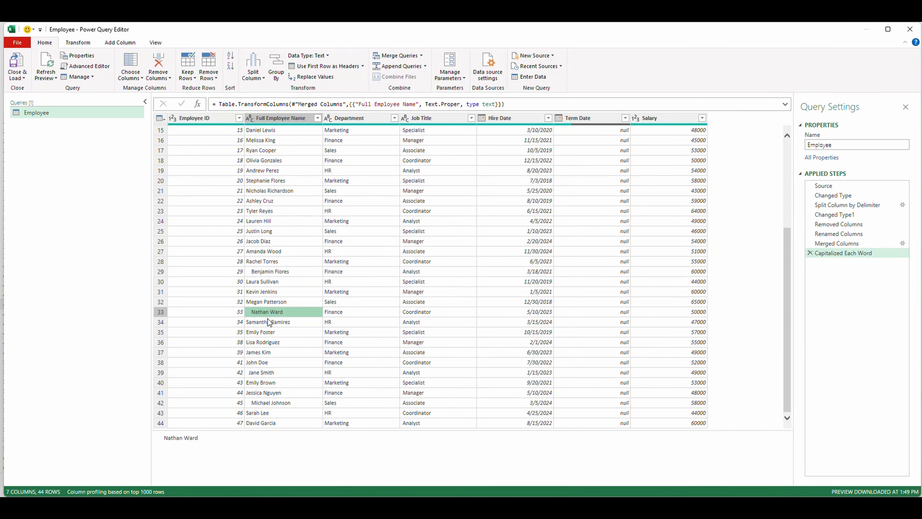
{"action": "left_click", "coordinate": [268, 403]}
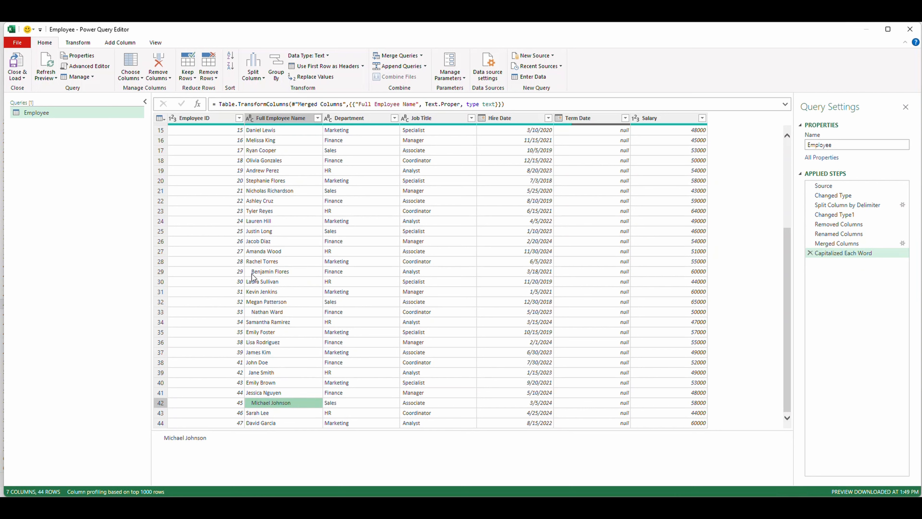
{"action": "left_click", "coordinate": [262, 313]}
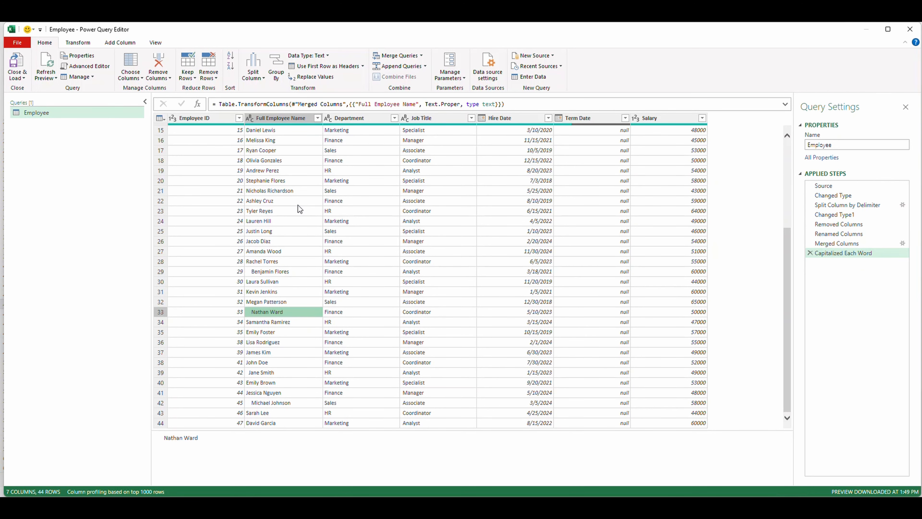
{"action": "scroll", "coordinate": [298, 205], "scroll_direction": "up", "scroll_amount": 5}
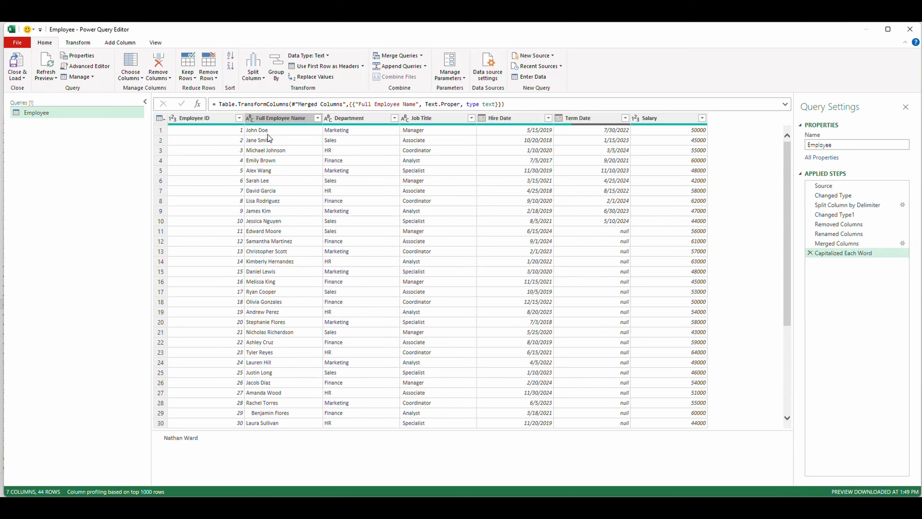
Trim the extra spaces from the text in the Full Employee Name column and check the names down to the last row.
{"action": "left_click", "coordinate": [274, 118]}
{"action": "left_click", "coordinate": [79, 43]}
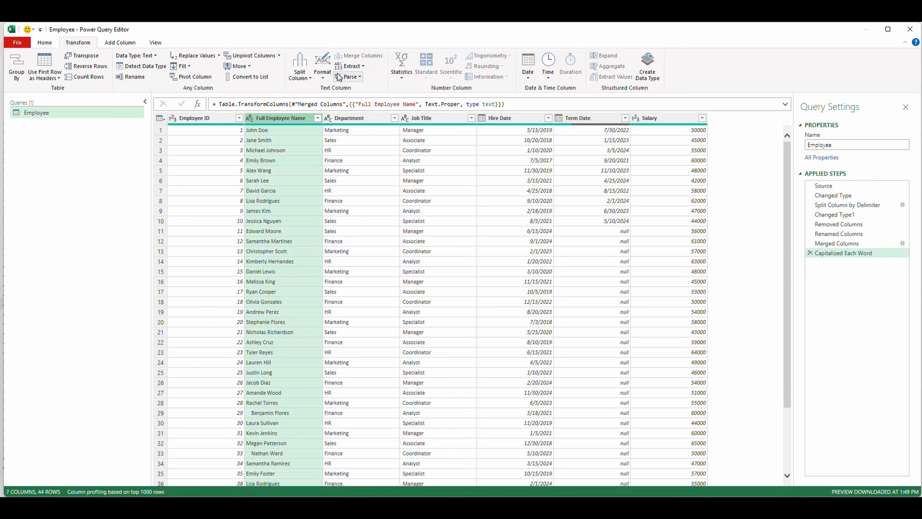
{"action": "left_click", "coordinate": [322, 76]}
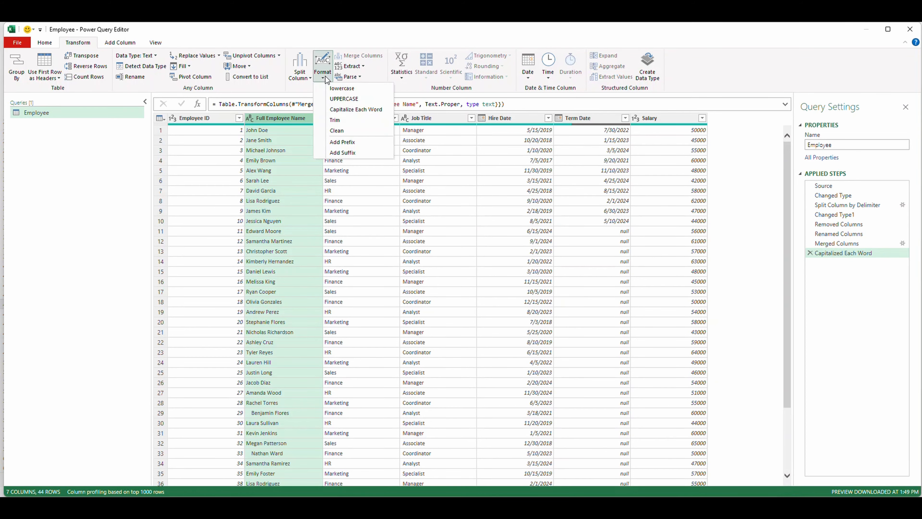
{"action": "left_click", "coordinate": [348, 122]}
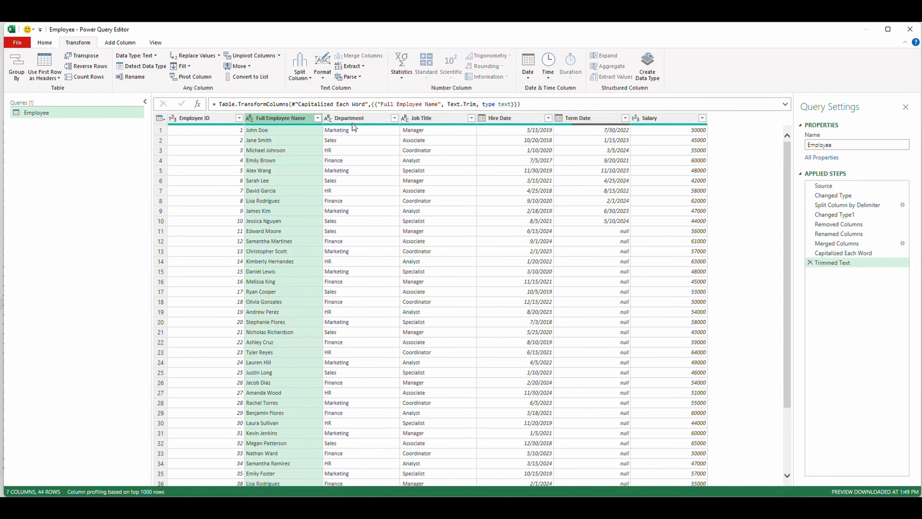
{"action": "scroll", "coordinate": [260, 259], "scroll_direction": "down", "scroll_amount": 3}
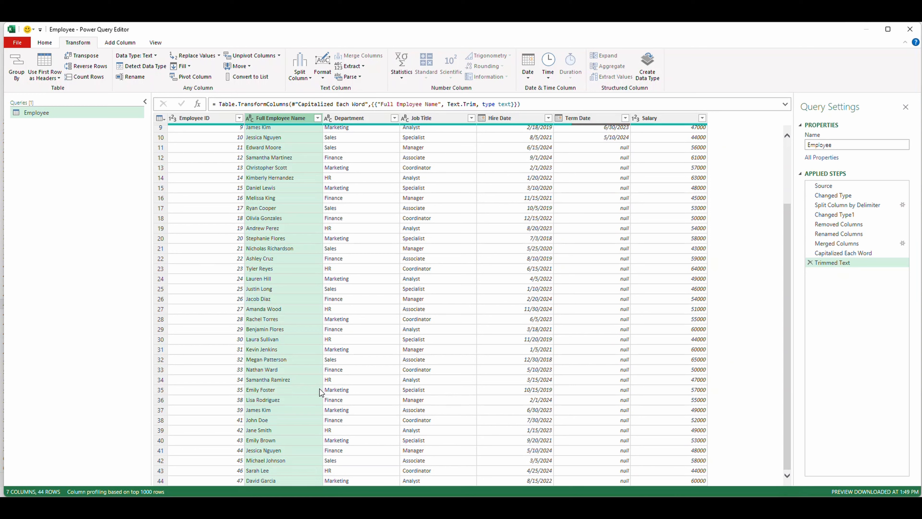
{"action": "scroll", "coordinate": [297, 270], "scroll_direction": "up", "scroll_amount": 3}
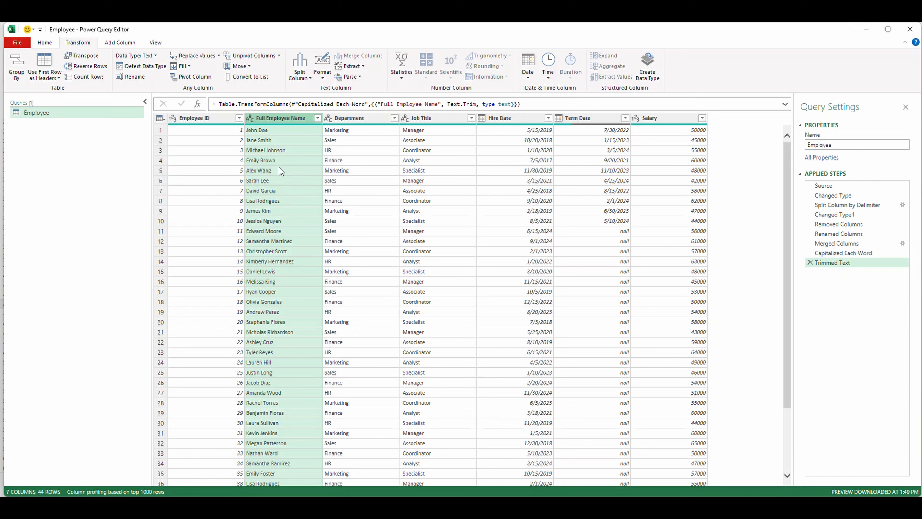
Replace the null values in the Term Date column with 5/1/2024 and check the dates throughout the column.
{"action": "left_click", "coordinate": [39, 42]}
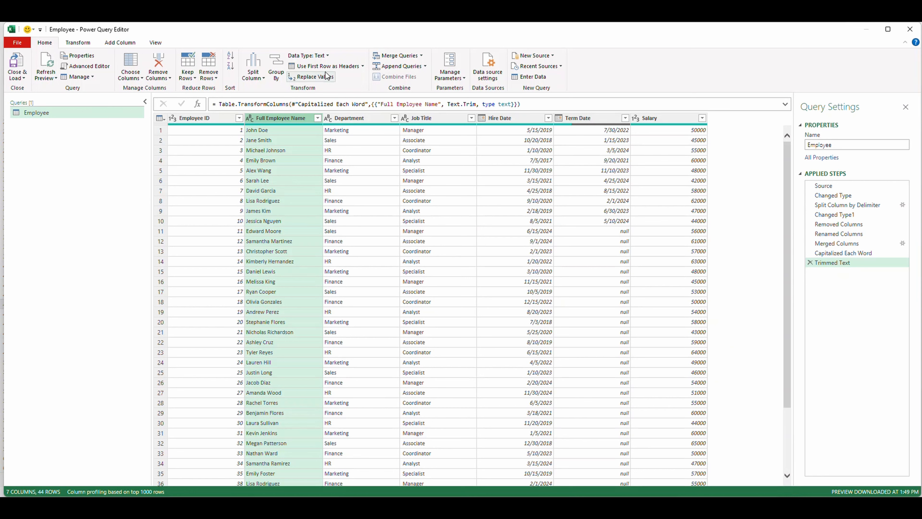
{"action": "left_click", "coordinate": [653, 301]}
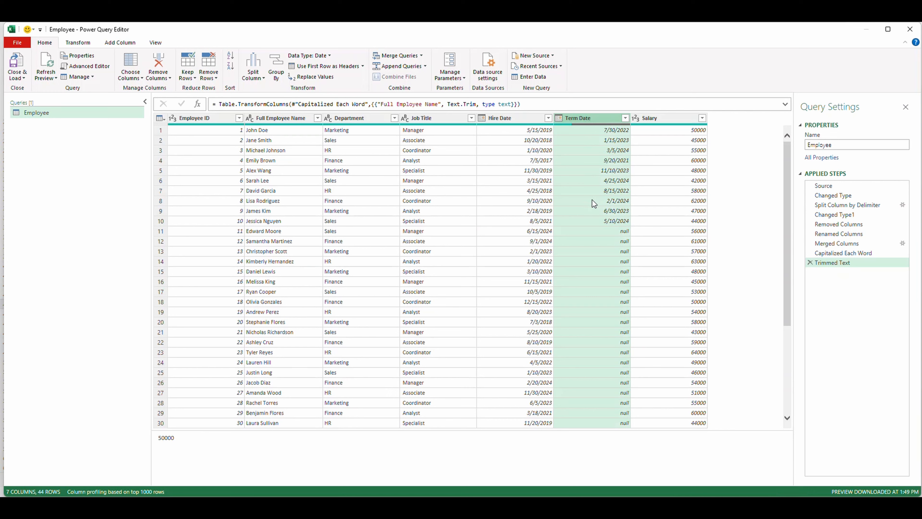
{"action": "left_click", "coordinate": [588, 118]}
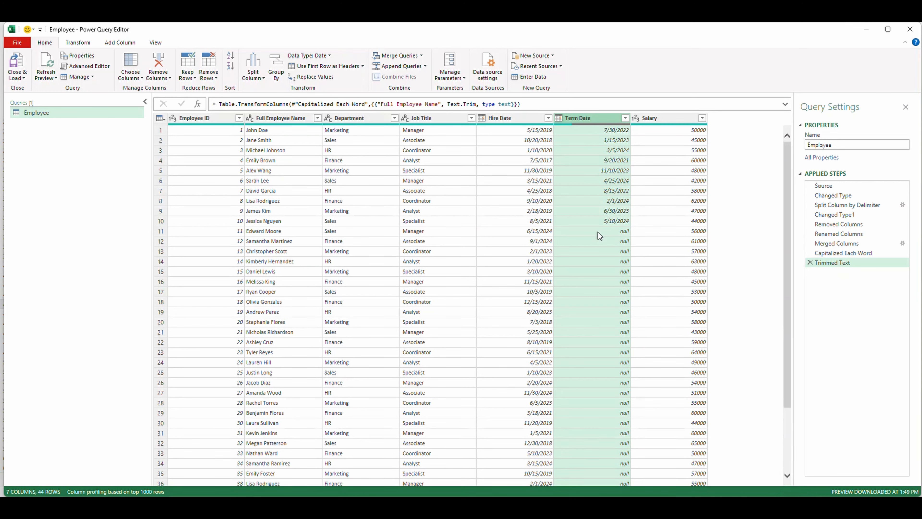
{"action": "left_click", "coordinate": [602, 232]}
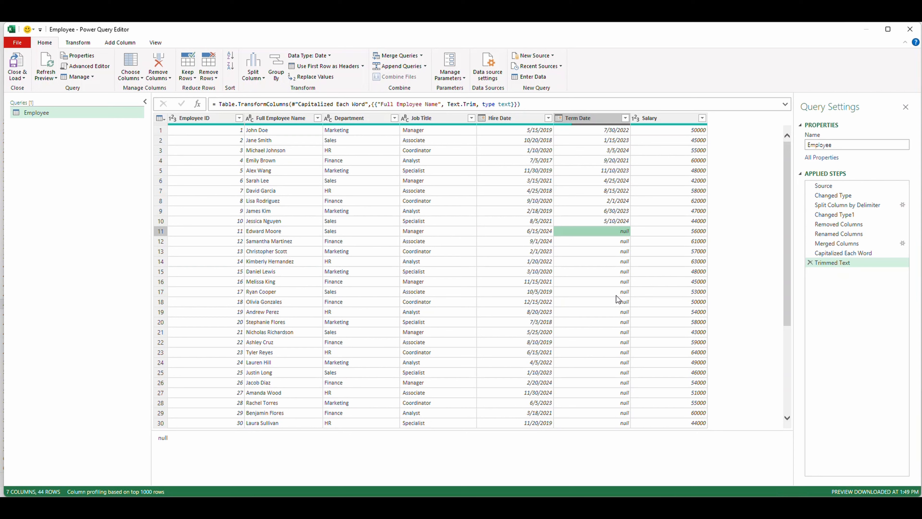
{"action": "left_click", "coordinate": [597, 123]}
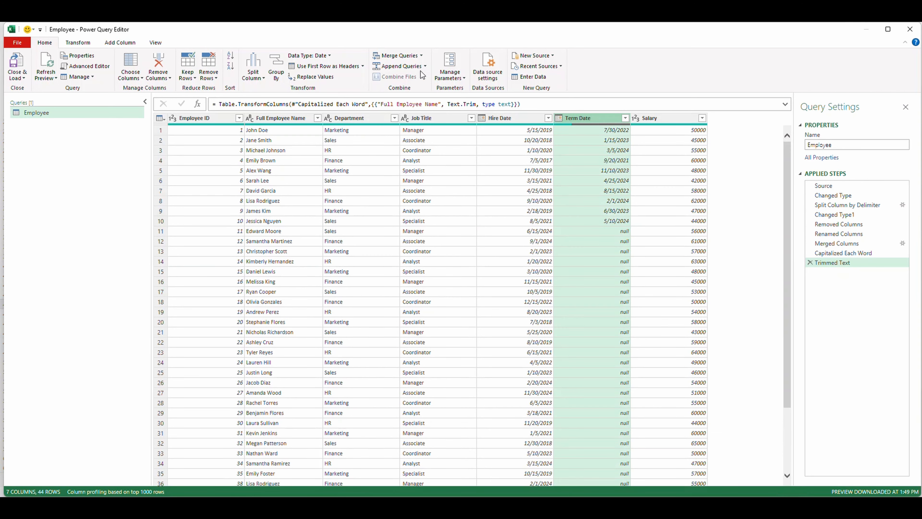
{"action": "left_click", "coordinate": [311, 77]}
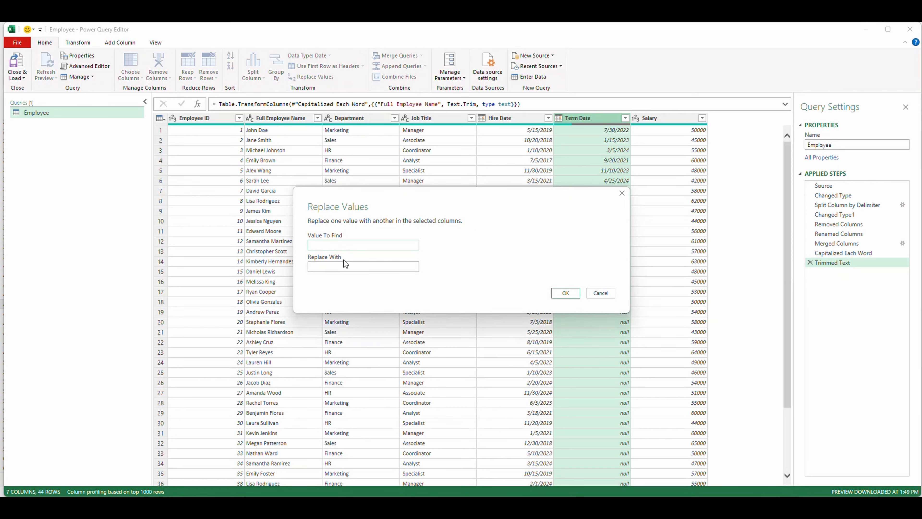
{"action": "type", "text": "null"}
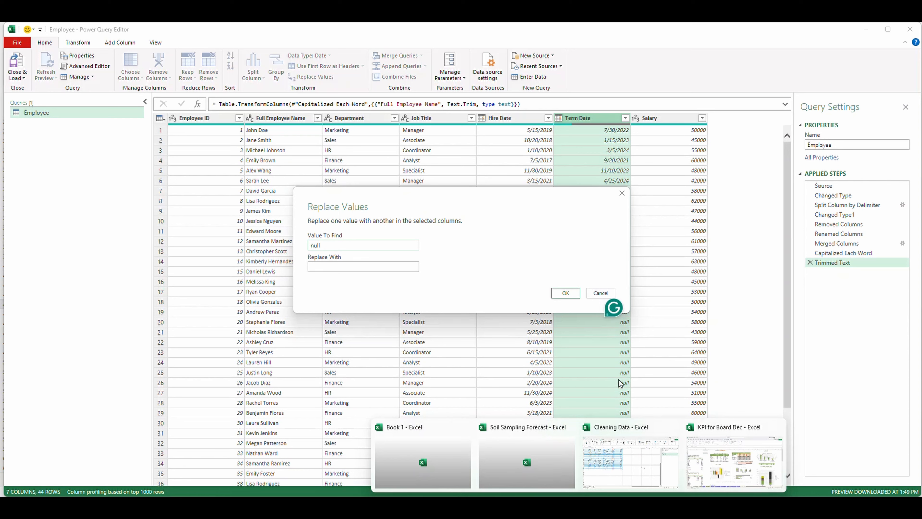
{"action": "left_click", "coordinate": [352, 267]}
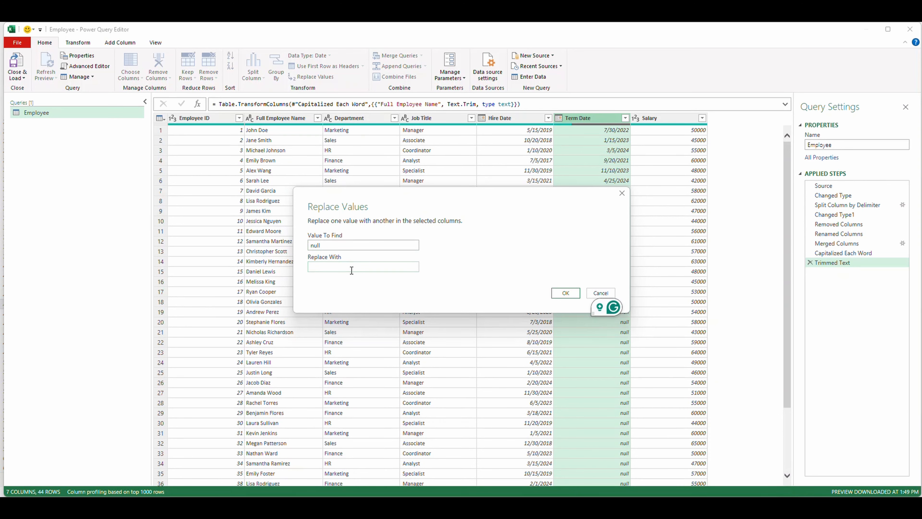
{"action": "type", "text": "5/1/2024"}
{"action": "left_click", "coordinate": [566, 293]}
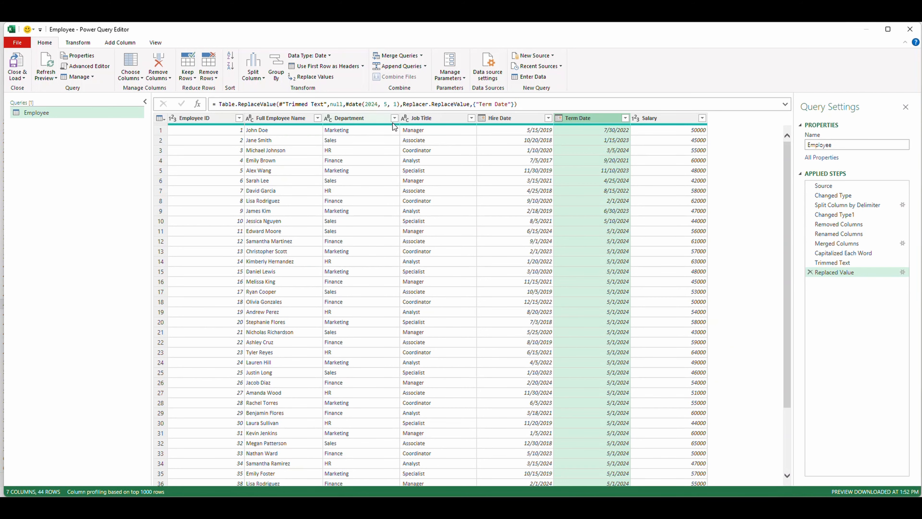
{"action": "scroll", "coordinate": [627, 257], "scroll_direction": "down", "scroll_amount": 5}
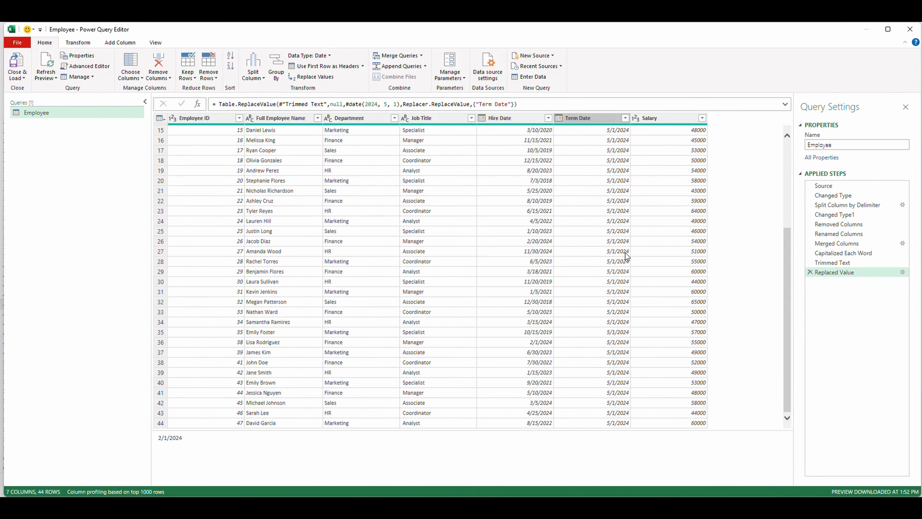
{"action": "scroll", "coordinate": [625, 251], "scroll_direction": "up", "scroll_amount": 5}
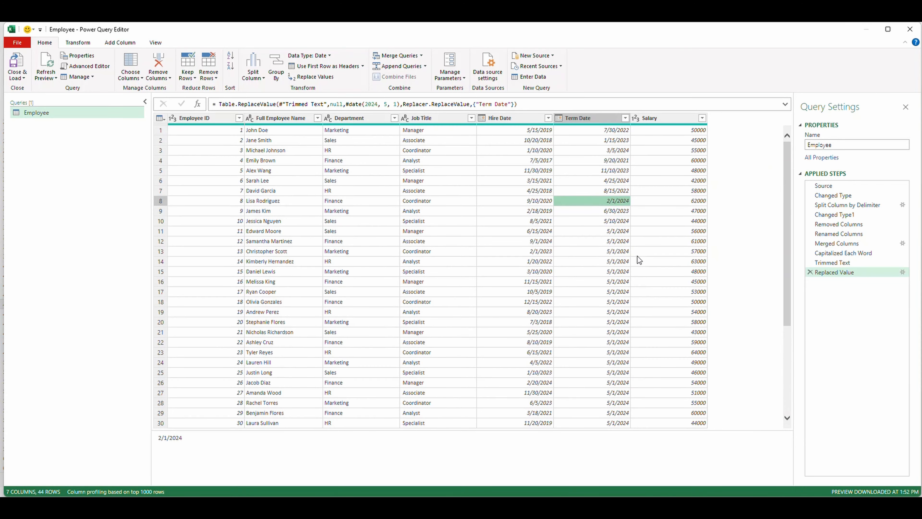
{"action": "scroll", "coordinate": [635, 258], "scroll_direction": "down", "scroll_amount": 3}
{"action": "scroll", "coordinate": [634, 257], "scroll_direction": "up", "scroll_amount": 3}
Compare the entries at the start and end of the Full Employee Name column for repeated employees.
{"action": "left_click", "coordinate": [302, 199]}
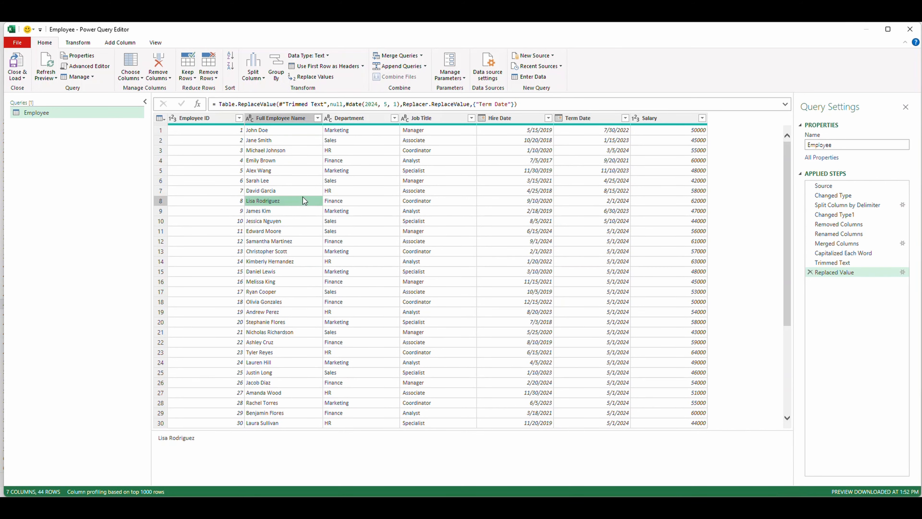
{"action": "left_click", "coordinate": [280, 117]}
{"action": "scroll", "coordinate": [290, 175], "scroll_direction": "down", "scroll_amount": 5}
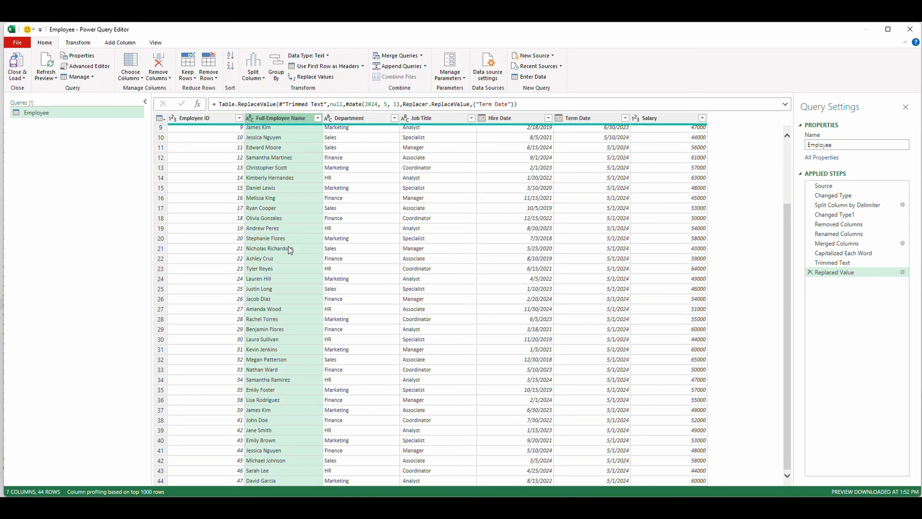
{"action": "scroll", "coordinate": [289, 248], "scroll_direction": "up", "scroll_amount": 3}
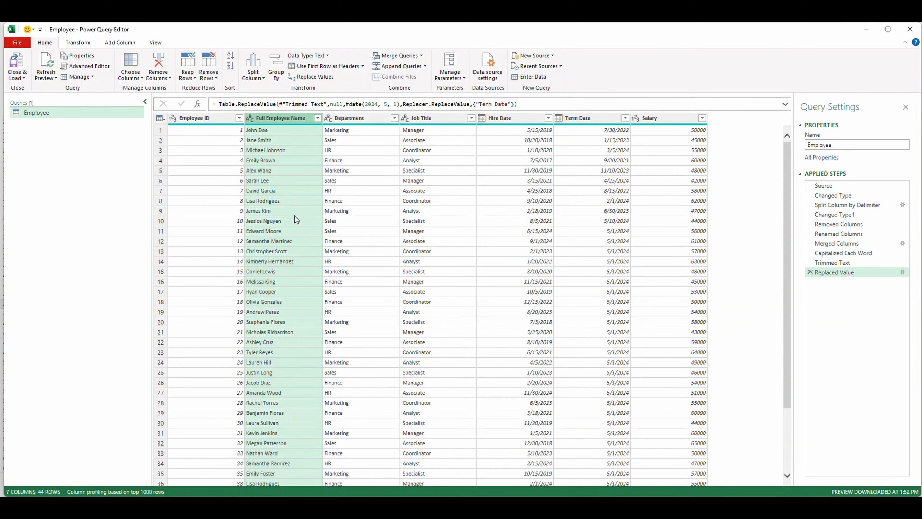
{"action": "scroll", "coordinate": [296, 236], "scroll_direction": "down", "scroll_amount": 5}
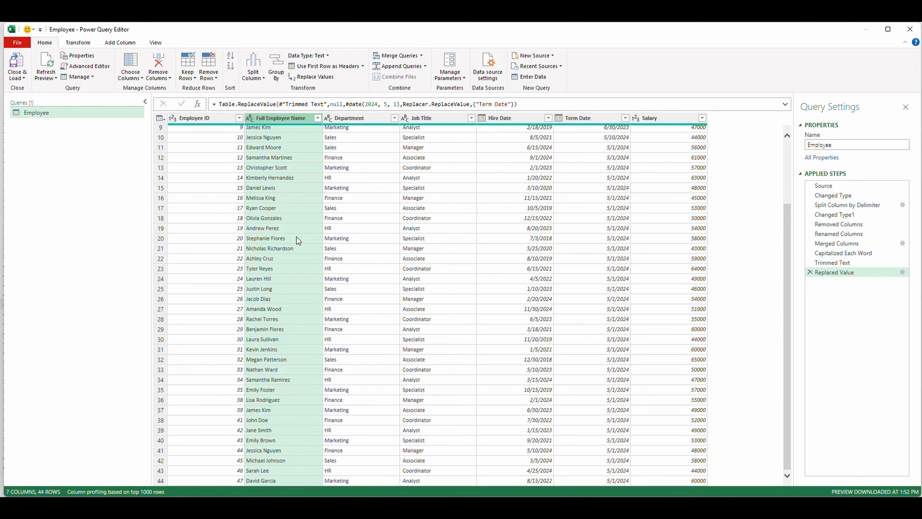
{"action": "left_click", "coordinate": [272, 409]}
{"action": "scroll", "coordinate": [288, 411], "scroll_direction": "up", "scroll_amount": 3}
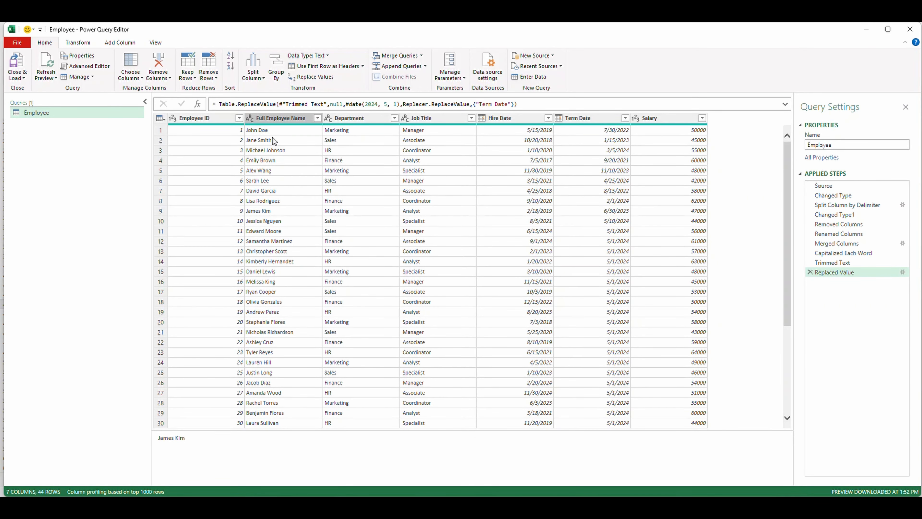
{"action": "left_click", "coordinate": [266, 212]}
{"action": "scroll", "coordinate": [329, 223], "scroll_direction": "down", "scroll_amount": 5}
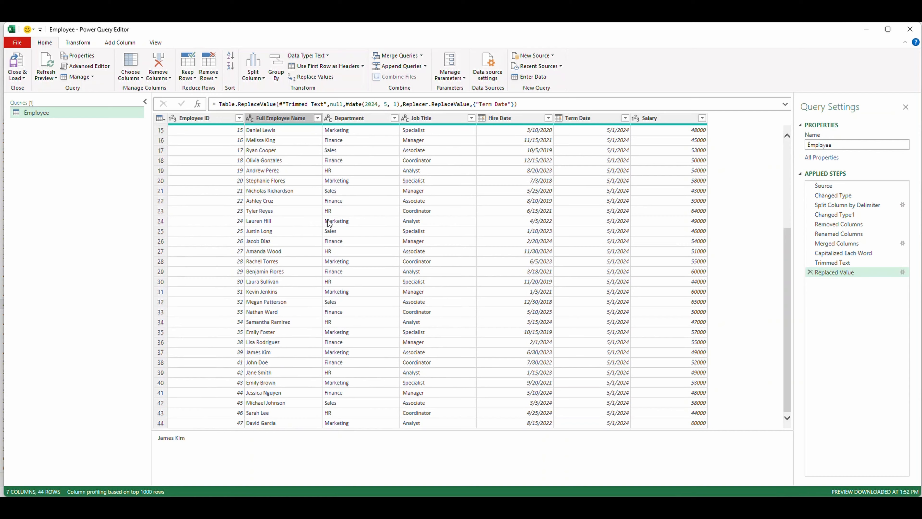
{"action": "scroll", "coordinate": [329, 223], "scroll_direction": "up", "scroll_amount": 5}
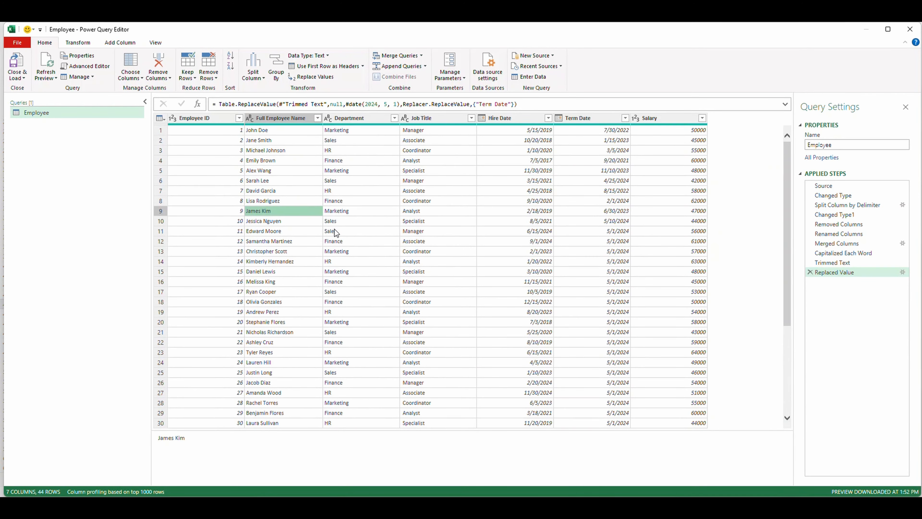
Remove duplicate rows based on the Full Employee Name column.
{"action": "left_click", "coordinate": [280, 119]}
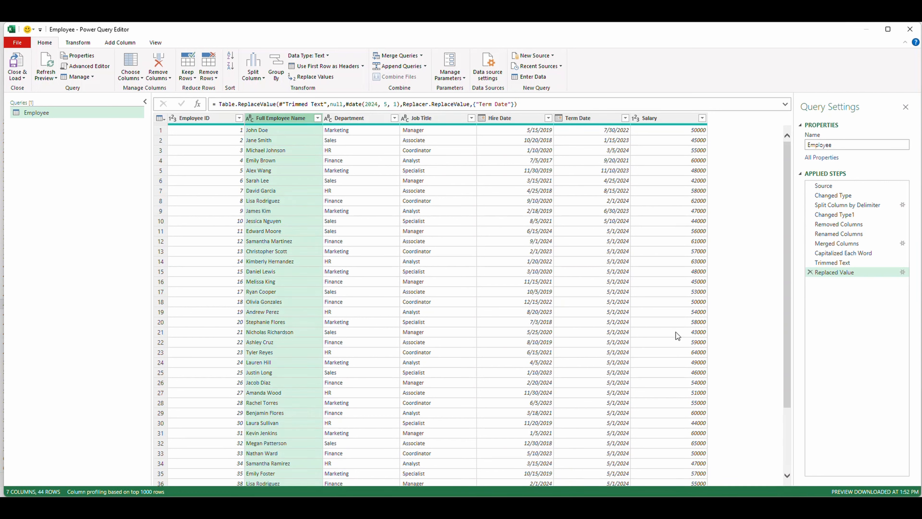
{"action": "right_click", "coordinate": [286, 117]}
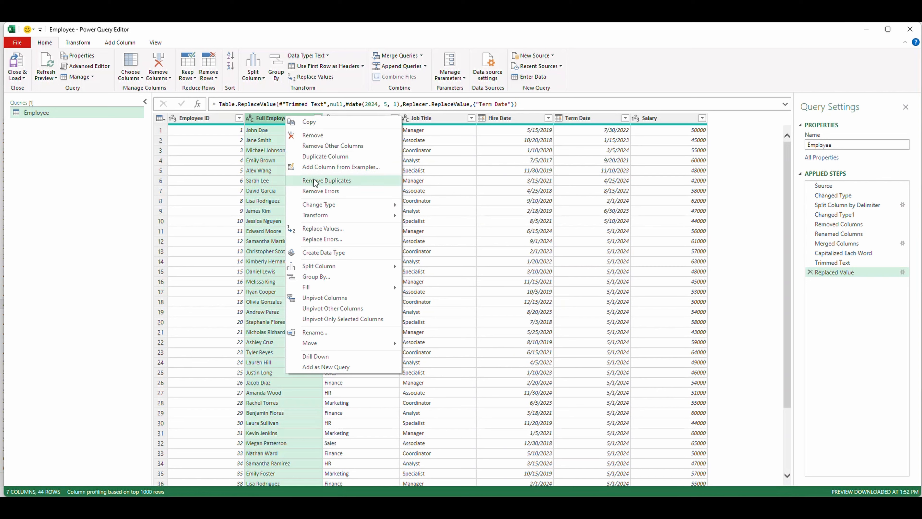
{"action": "left_click", "coordinate": [352, 181]}
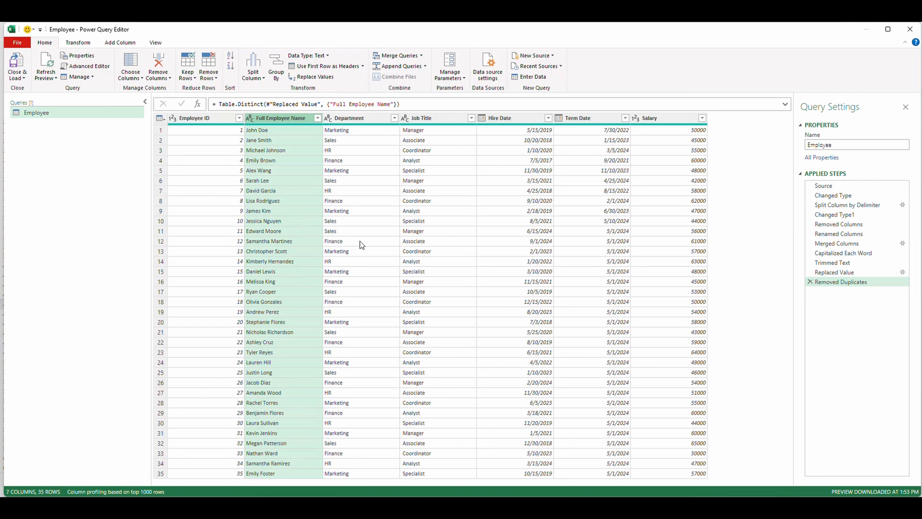
Delete the Removed Duplicates step and compare the names and departments of repeated employees at both ends of the table.
{"action": "left_click", "coordinate": [810, 282]}
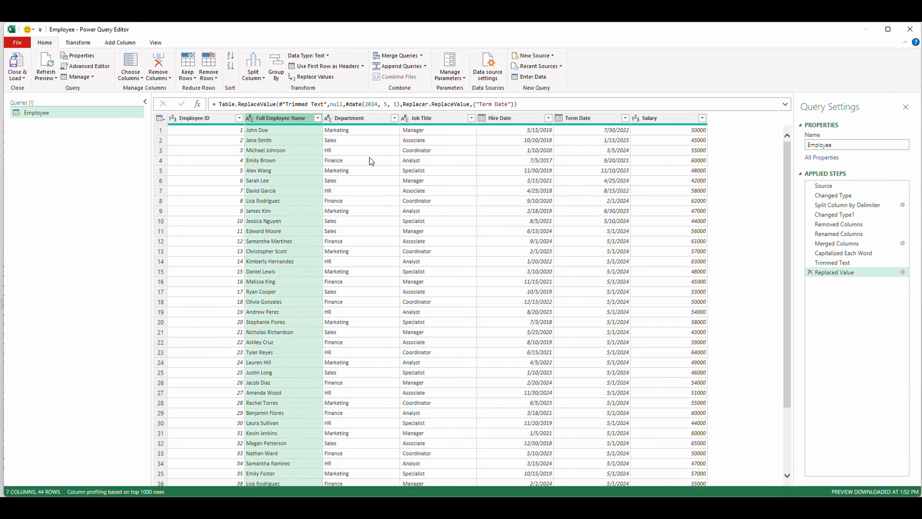
{"action": "left_click", "coordinate": [362, 118]}
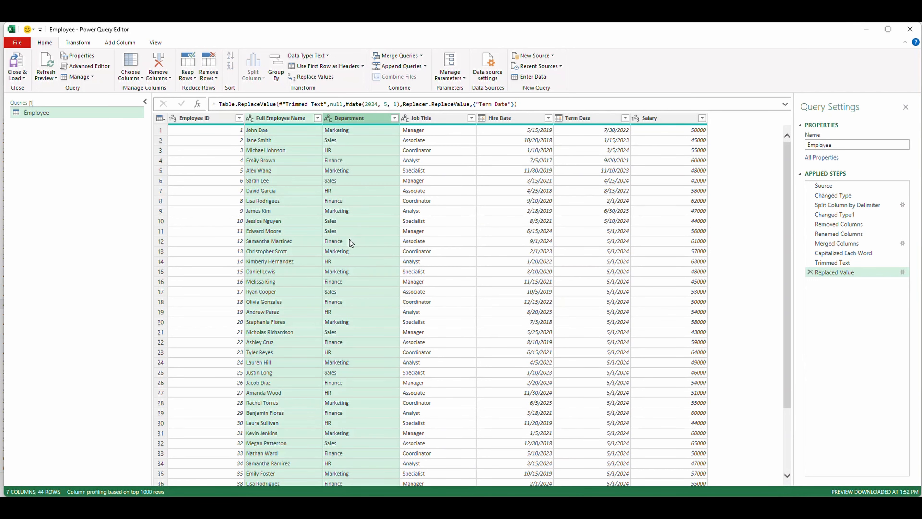
{"action": "scroll", "coordinate": [349, 242], "scroll_direction": "down", "scroll_amount": 3}
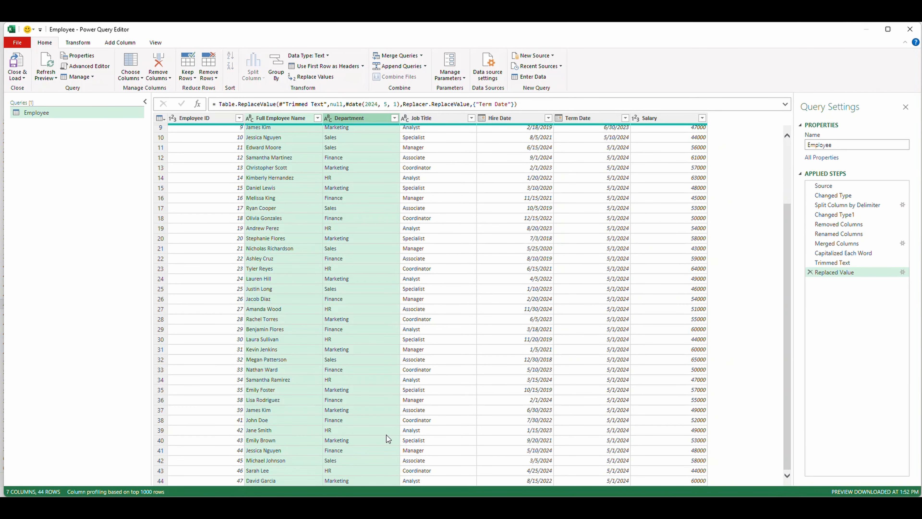
{"action": "left_click", "coordinate": [258, 432]}
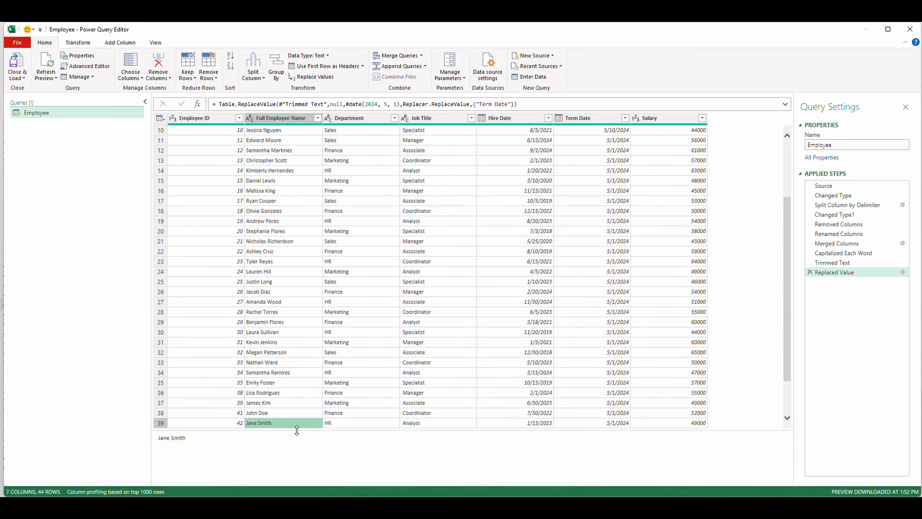
{"action": "left_click", "coordinate": [341, 423]}
{"action": "scroll", "coordinate": [356, 327], "scroll_direction": "up", "scroll_amount": 3}
{"action": "scroll", "coordinate": [357, 328], "scroll_direction": "up", "scroll_amount": 3}
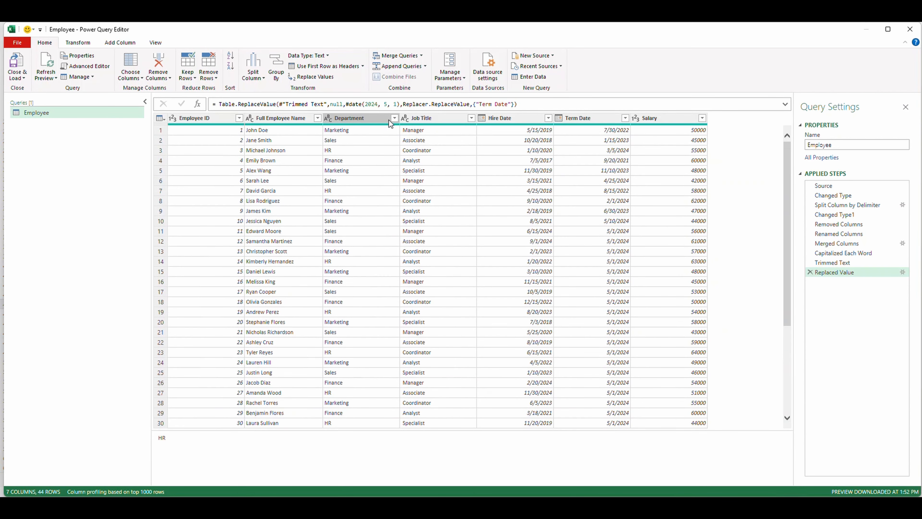
Try removing duplicate rows based on the Department and Full Employee Name columns together, check the remaining rows, and delete that applied step.
{"action": "left_click", "coordinate": [389, 119]}
{"action": "left_click", "coordinate": [295, 115], "text": "ctrl"}
{"action": "right_click", "coordinate": [295, 115]}
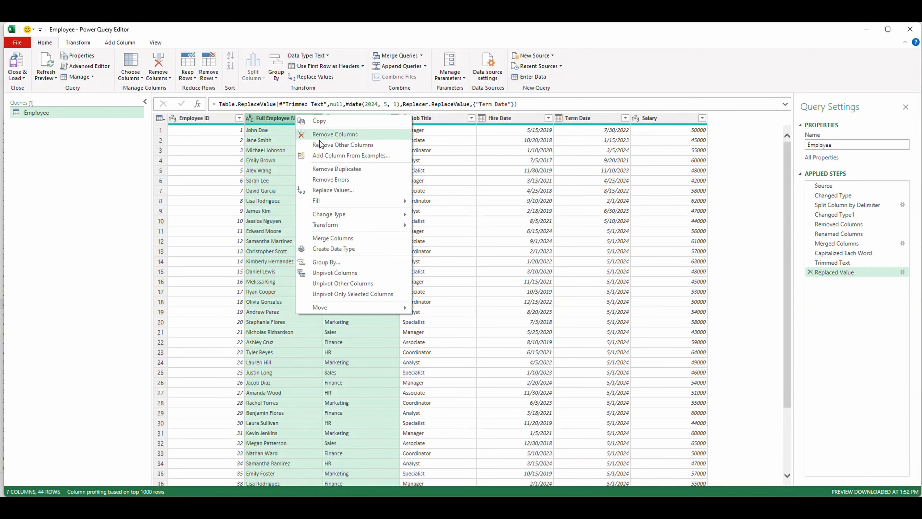
{"action": "left_click", "coordinate": [355, 171]}
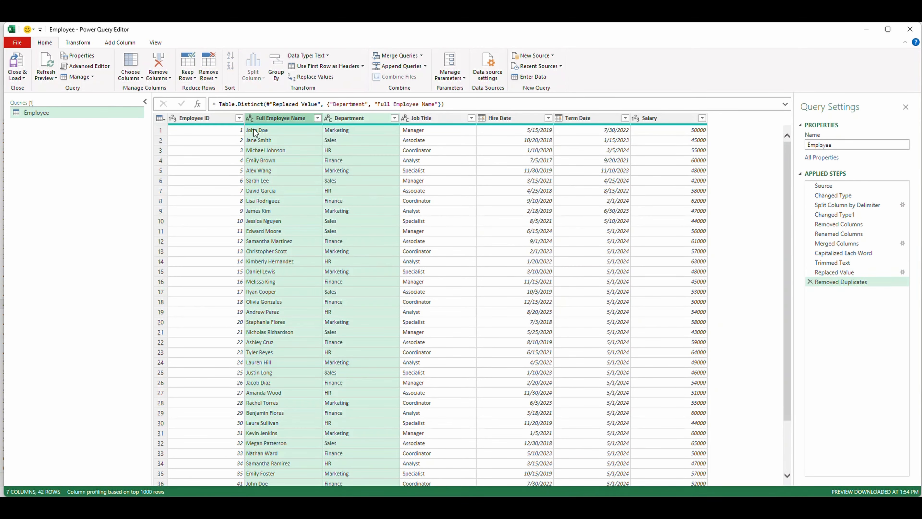
{"action": "scroll", "coordinate": [306, 453], "scroll_direction": "down", "scroll_amount": 3}
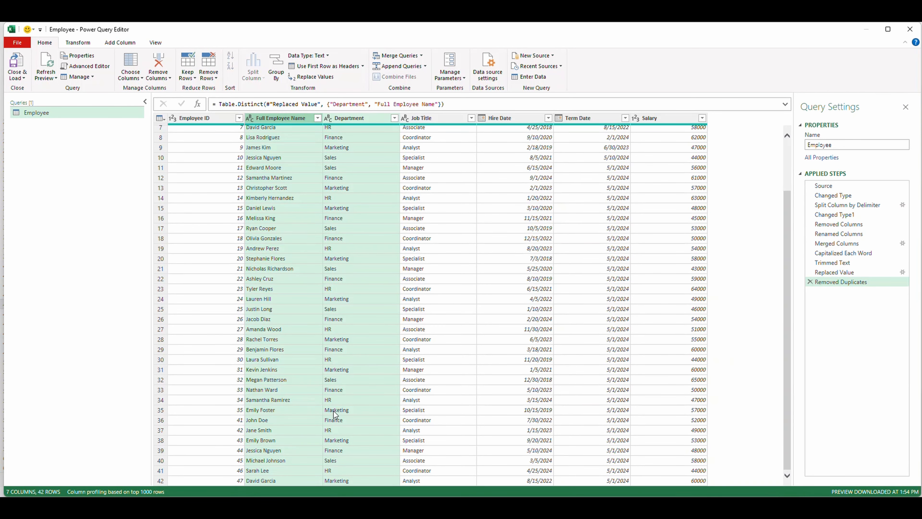
{"action": "scroll", "coordinate": [336, 405], "scroll_direction": "up", "scroll_amount": 3}
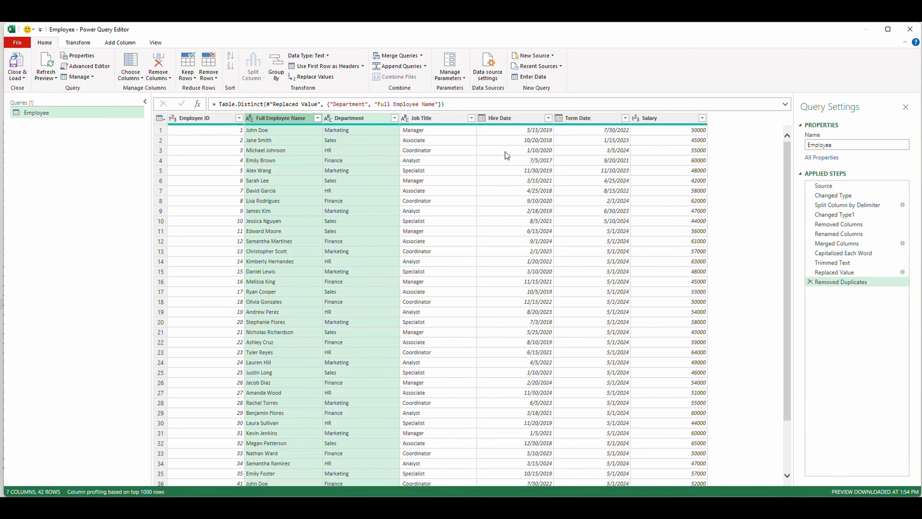
{"action": "left_click", "coordinate": [809, 281]}
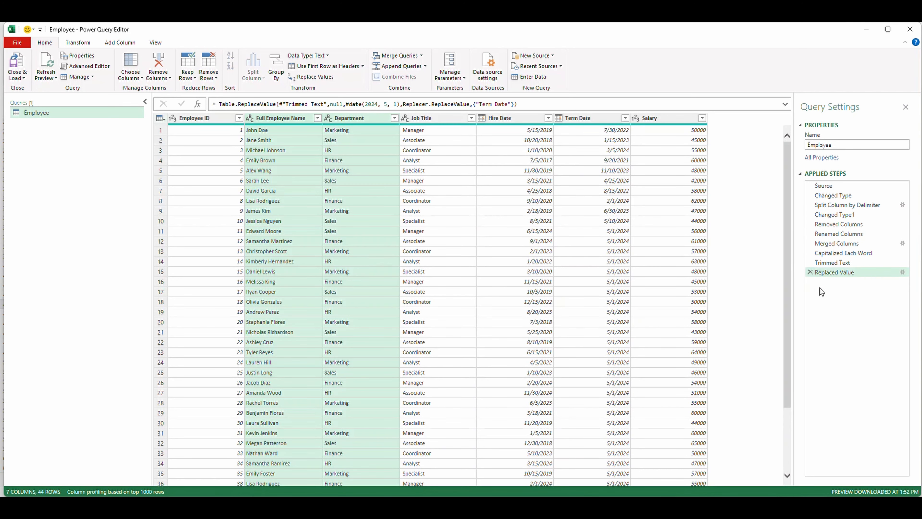
Compare the Hire Date values of repeated employees between the first and last rows of the table.
{"action": "left_click", "coordinate": [438, 171]}
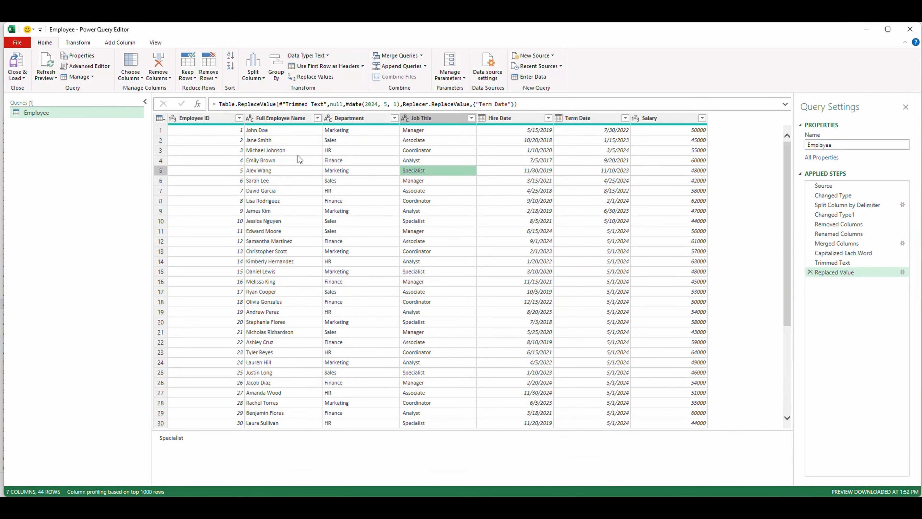
{"action": "left_click", "coordinate": [314, 151]}
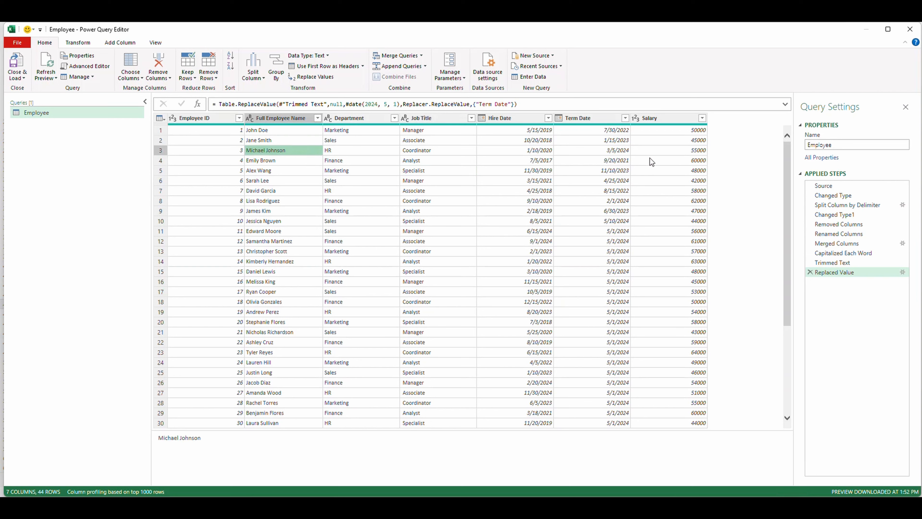
{"action": "left_click", "coordinate": [603, 119]}
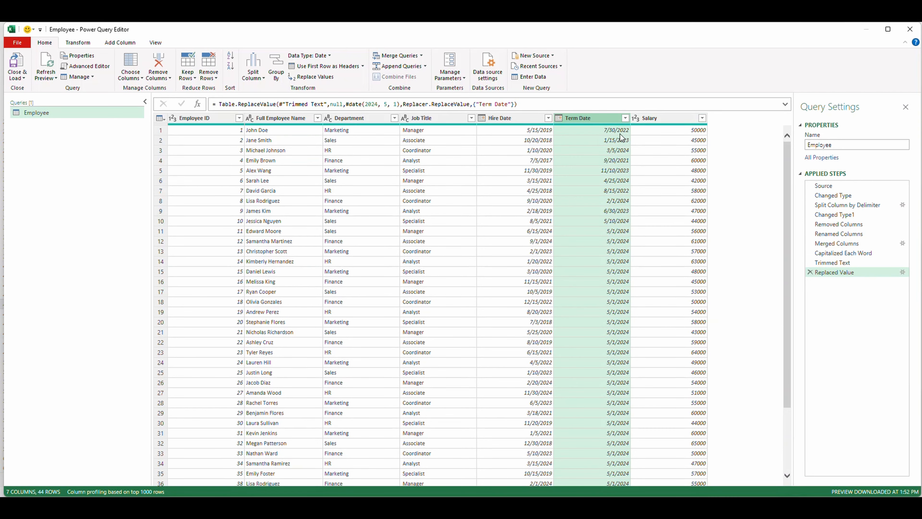
{"action": "left_click", "coordinate": [513, 119]}
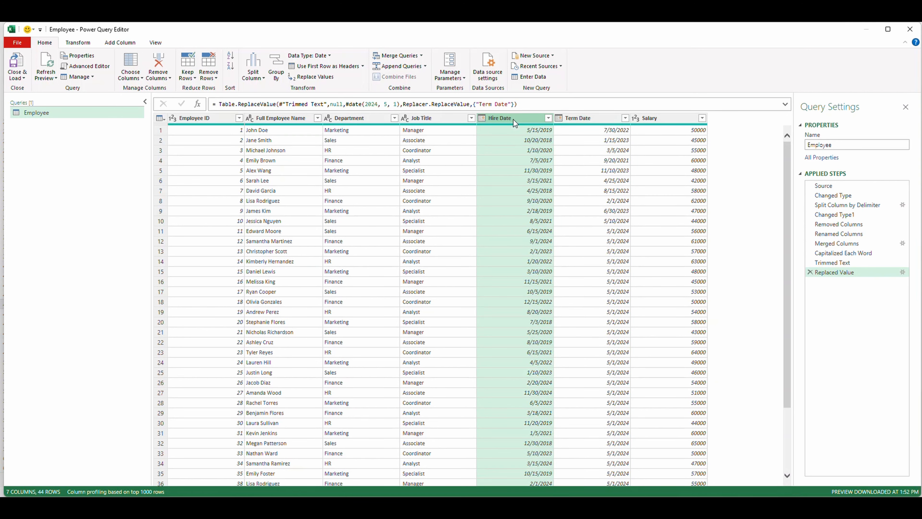
{"action": "left_click", "coordinate": [282, 118]}
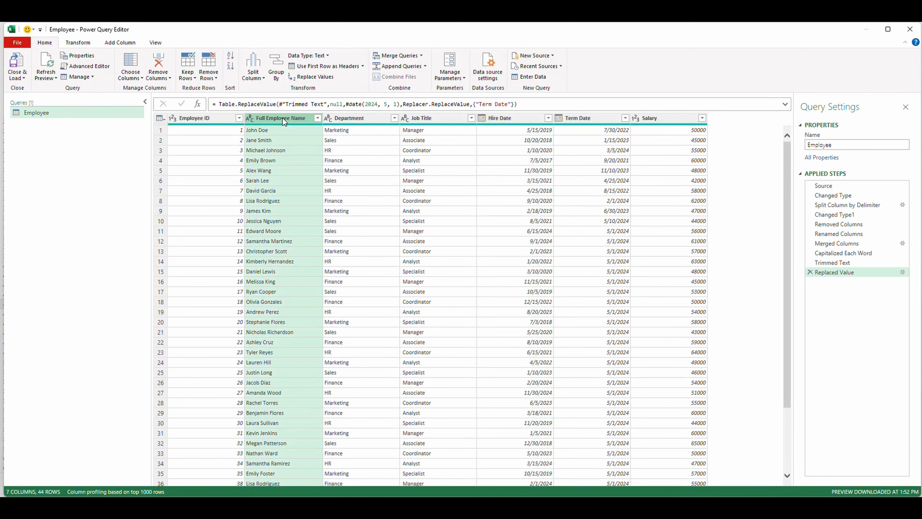
{"action": "left_click", "coordinate": [516, 117]}
{"action": "scroll", "coordinate": [281, 416], "scroll_direction": "down", "scroll_amount": 3}
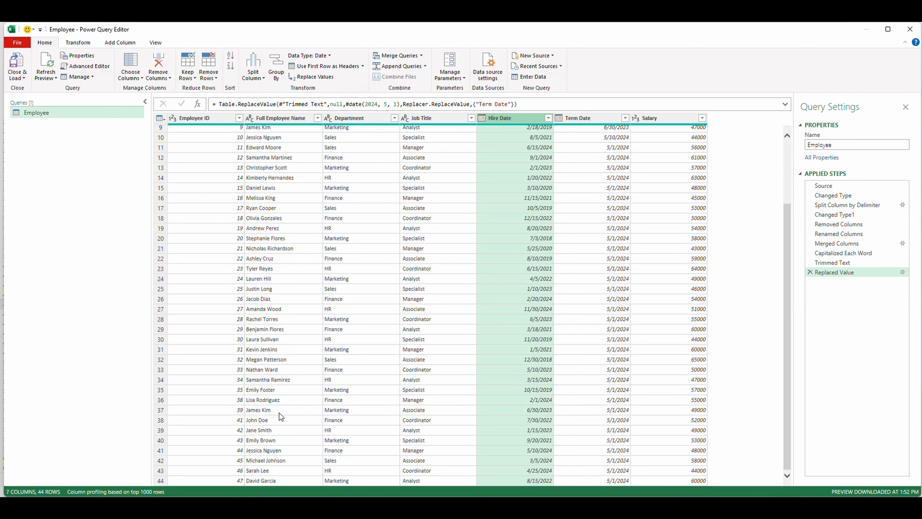
{"action": "scroll", "coordinate": [282, 389], "scroll_direction": "up", "scroll_amount": 3}
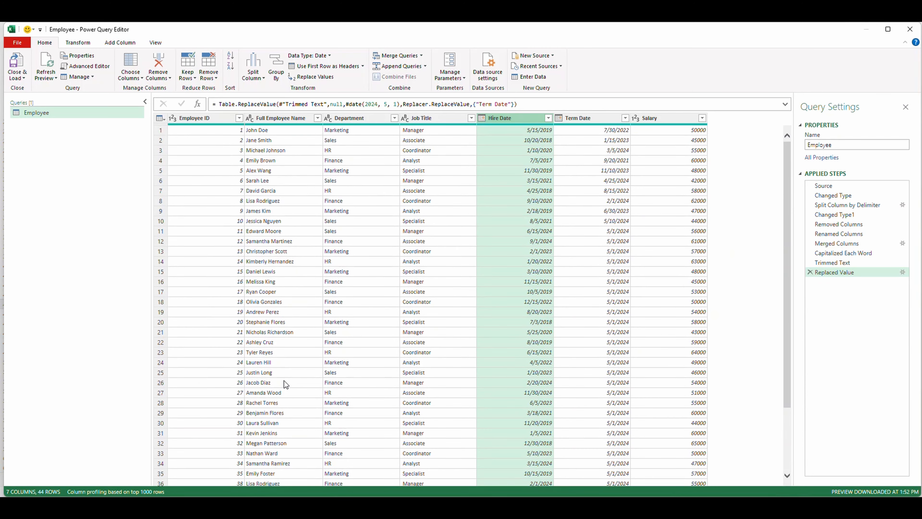
Sort the table by Hire Date in descending order and check the rows down to the end.
{"action": "left_click", "coordinate": [548, 118]}
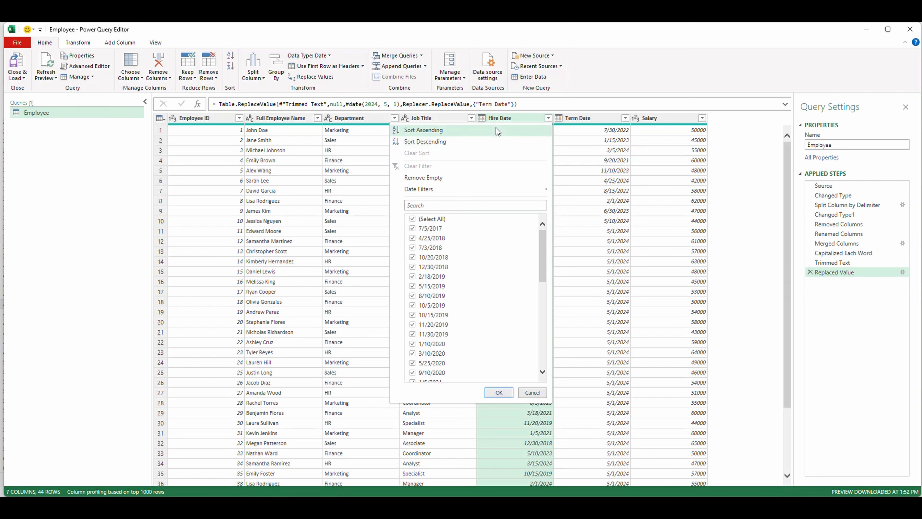
{"action": "left_click", "coordinate": [494, 142]}
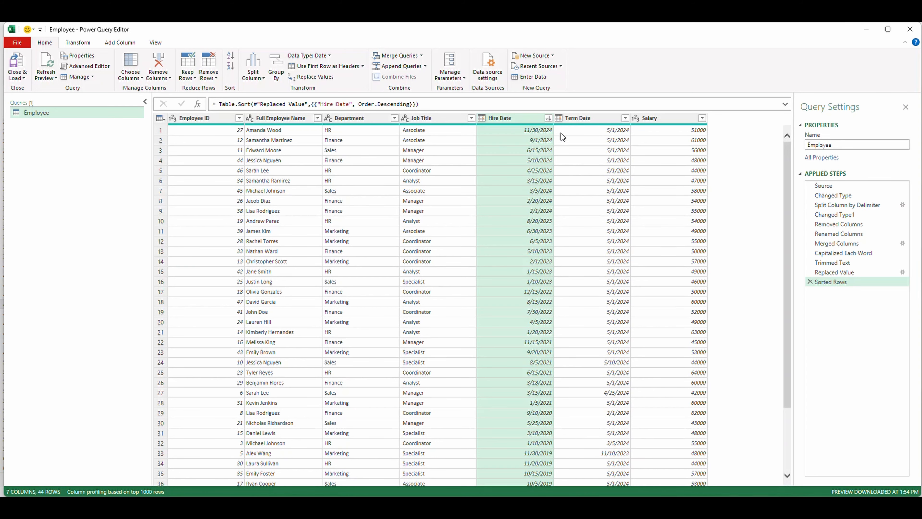
{"action": "scroll", "coordinate": [530, 214], "scroll_direction": "down", "scroll_amount": 3}
{"action": "scroll", "coordinate": [535, 457], "scroll_direction": "up", "scroll_amount": 3}
Try removing duplicates from the Full Employee Name column, compare the result with the Sorted Rows step, and delete the Removed Duplicates step.
{"action": "left_click", "coordinate": [282, 120]}
{"action": "right_click", "coordinate": [282, 120]}
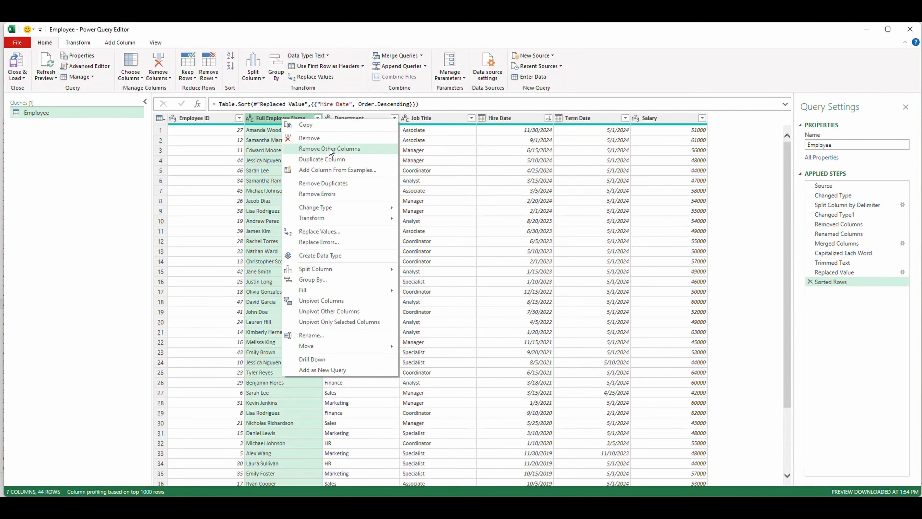
{"action": "left_click", "coordinate": [329, 184]}
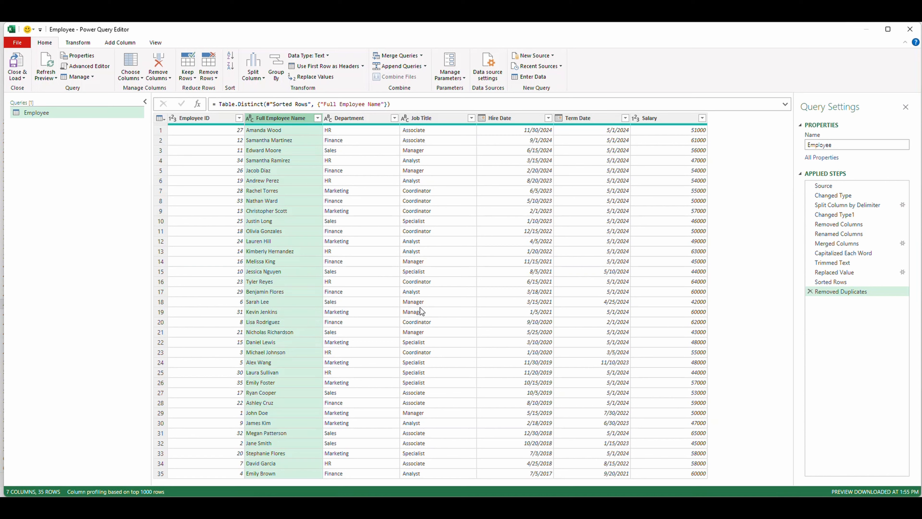
{"action": "left_click", "coordinate": [853, 281]}
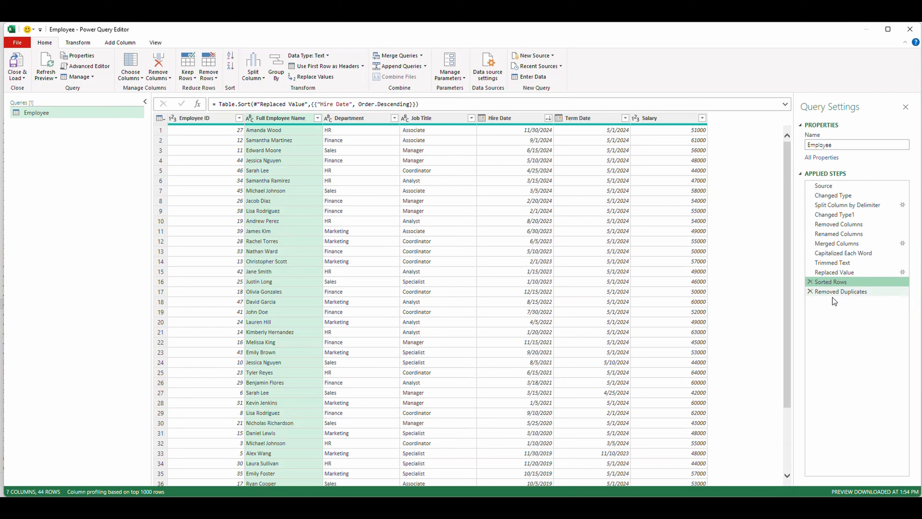
{"action": "left_click", "coordinate": [812, 295]}
{"action": "left_click", "coordinate": [810, 292]}
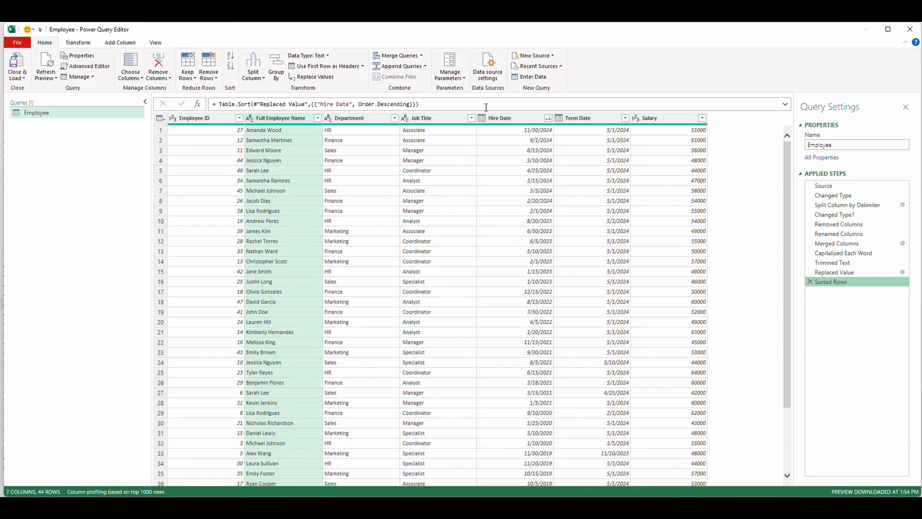
Wrap the Sorted Rows formula in Table.Buffer( ) so the descending Hire Date order is held in memory.
{"action": "left_click", "coordinate": [534, 118]}
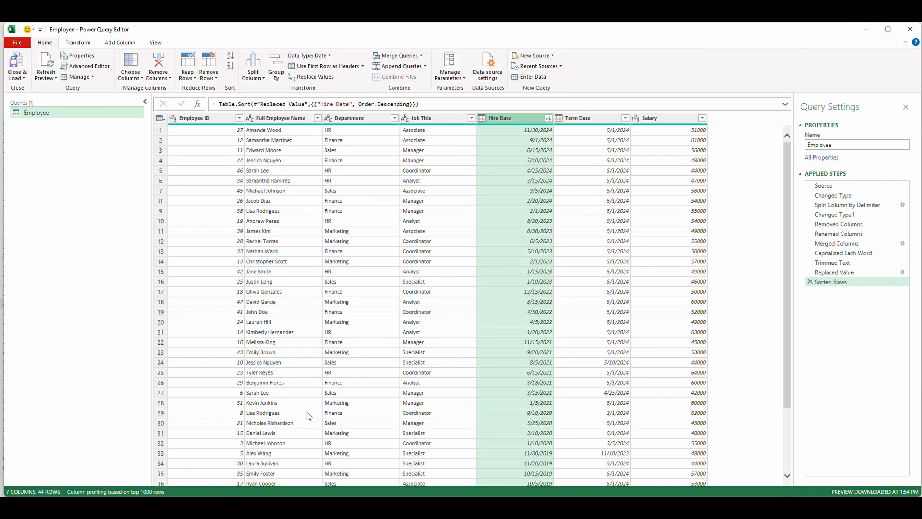
{"action": "left_click", "coordinate": [220, 104]}
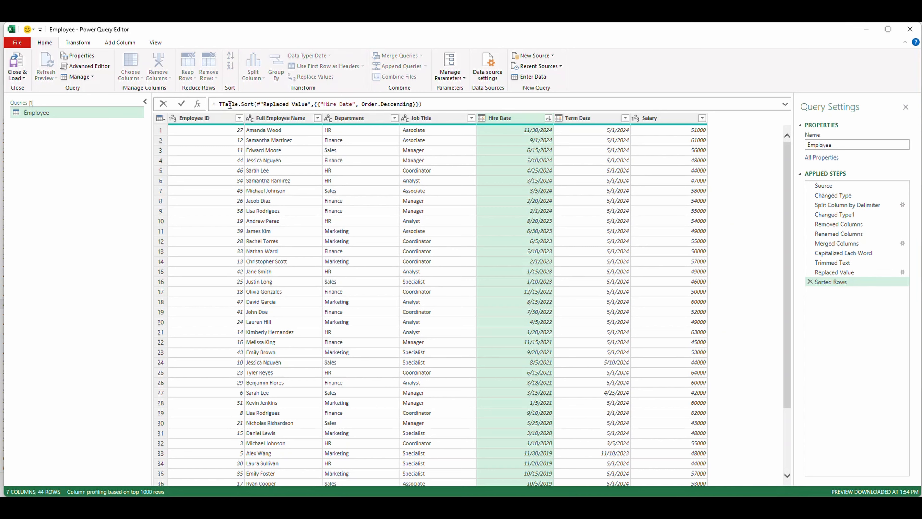
{"action": "type", "text": "Table."}
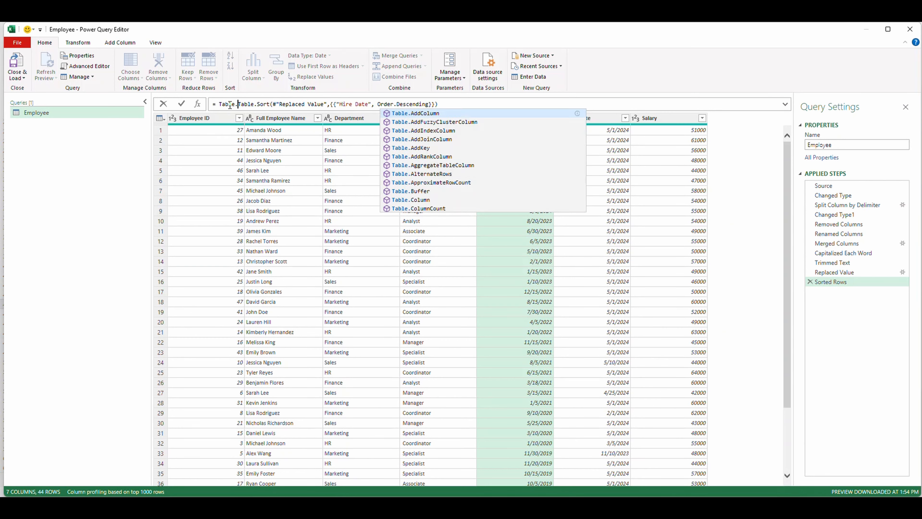
{"action": "type", "text": "Bu"}
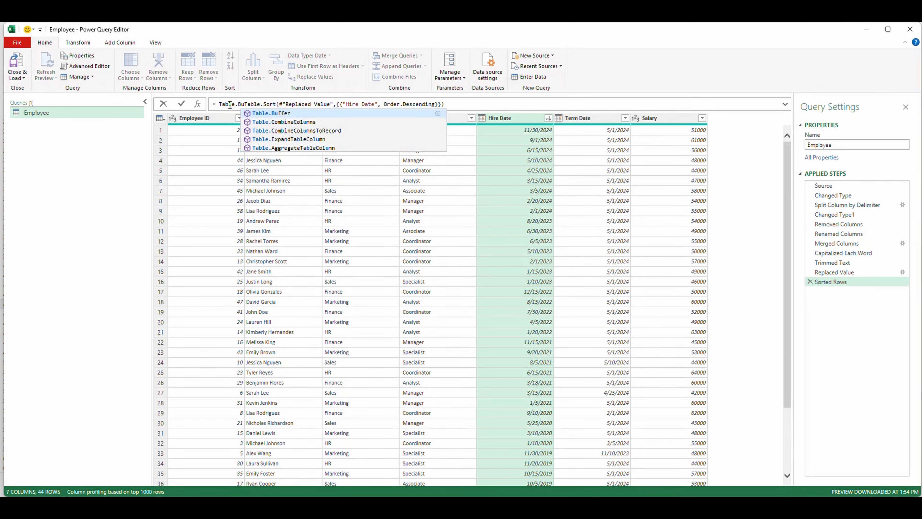
{"action": "type", "text": "ffer("}
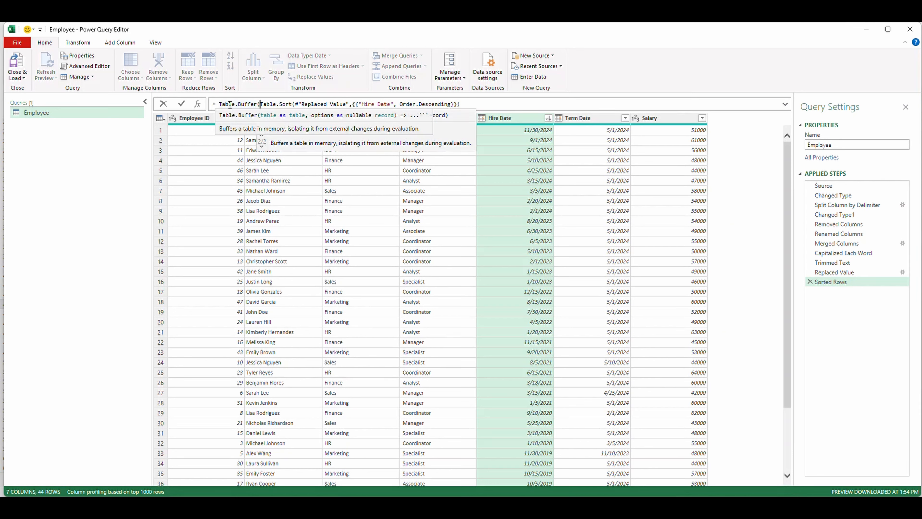
{"action": "left_click", "coordinate": [475, 103]}
{"action": "type", "text": "))"}
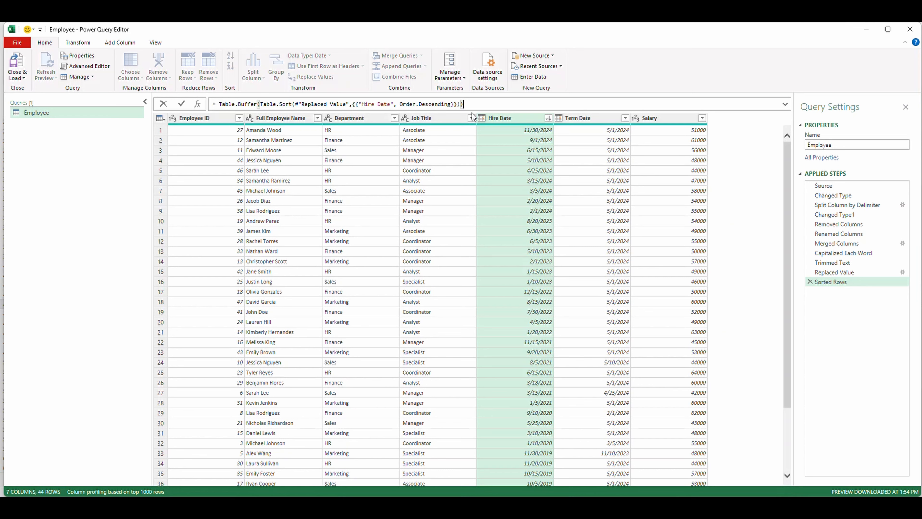
{"action": "key", "text": "Return"}
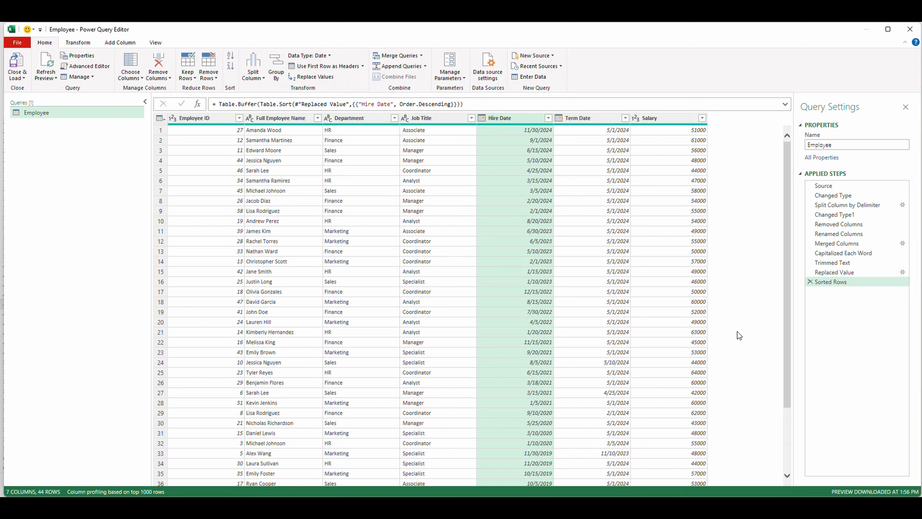
Remove duplicate rows from the buffered, sorted table based on the Full Employee Name column.
{"action": "left_click", "coordinate": [291, 120]}
{"action": "right_click", "coordinate": [291, 120]}
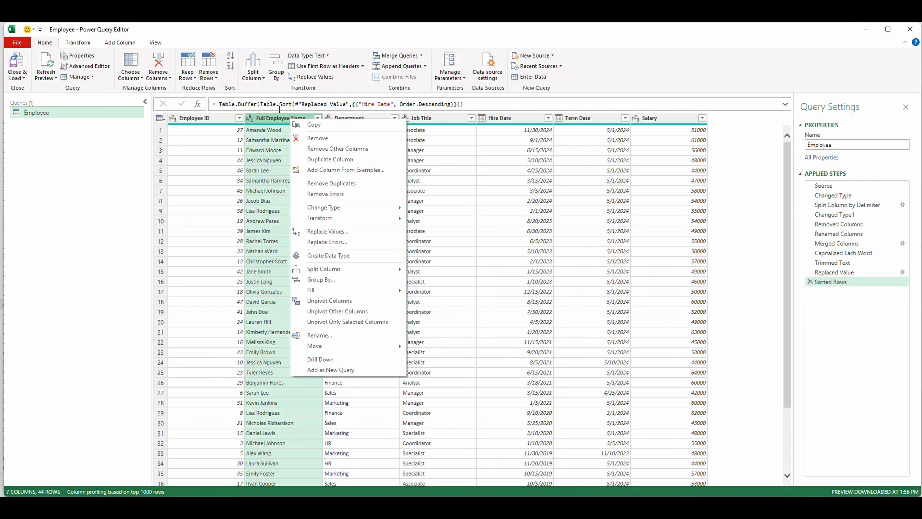
{"action": "left_click", "coordinate": [329, 183]}
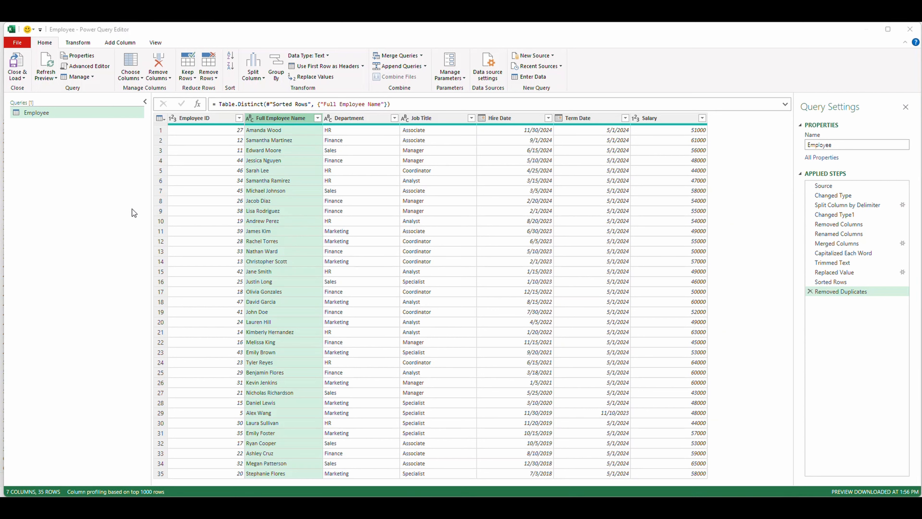
Close Power Query and load the Employee query as a table into the existing worksheet Sheet1 at cell A1.
{"action": "left_click", "coordinate": [22, 79]}
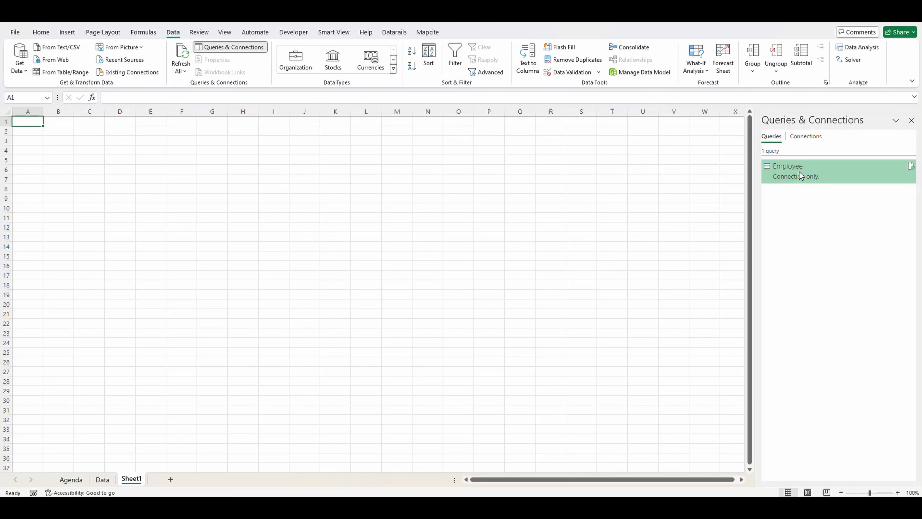
{"action": "right_click", "coordinate": [801, 174]}
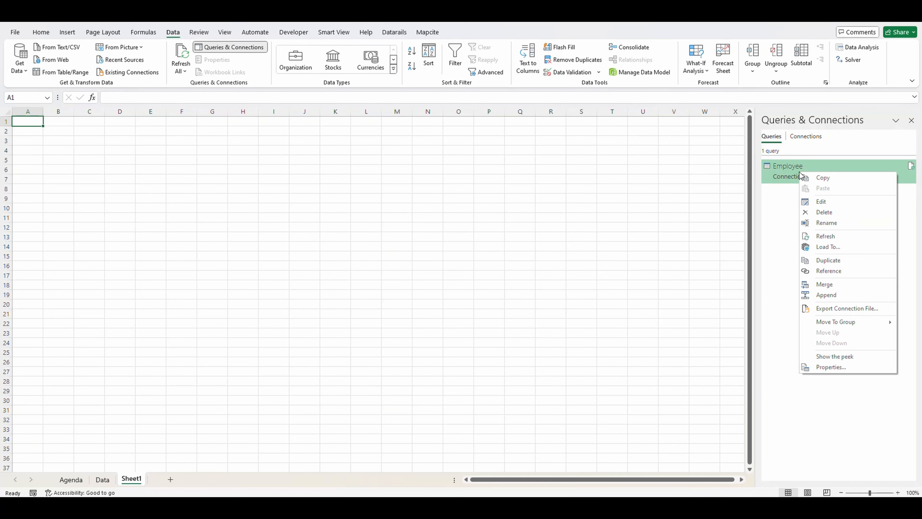
{"action": "left_click", "coordinate": [827, 247]}
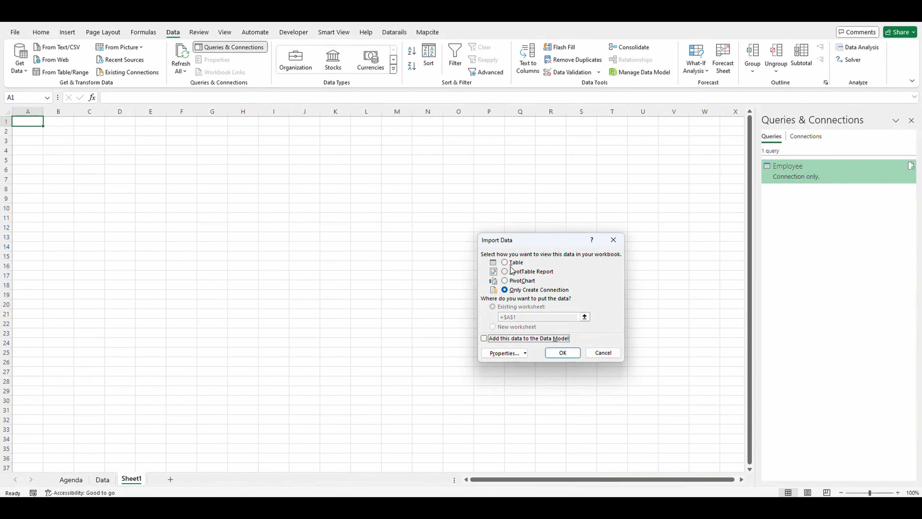
{"action": "left_click", "coordinate": [504, 262]}
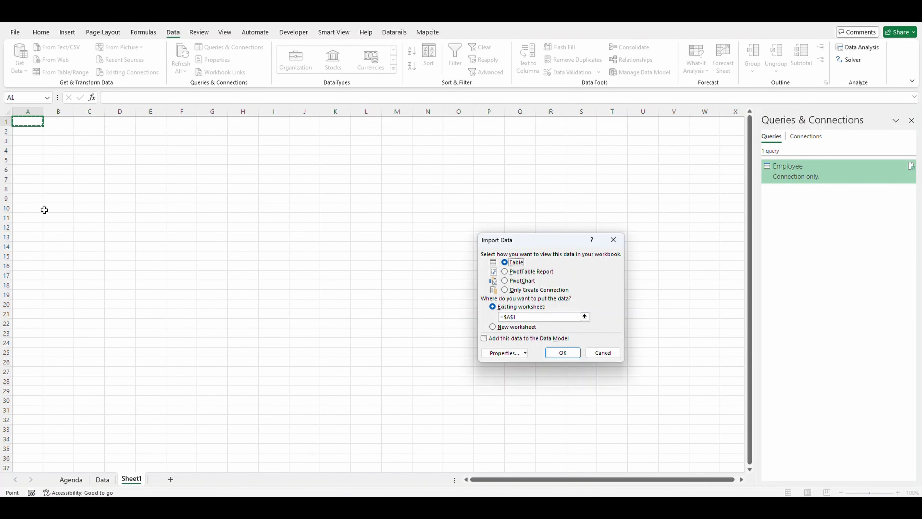
{"action": "left_click", "coordinate": [562, 352]}
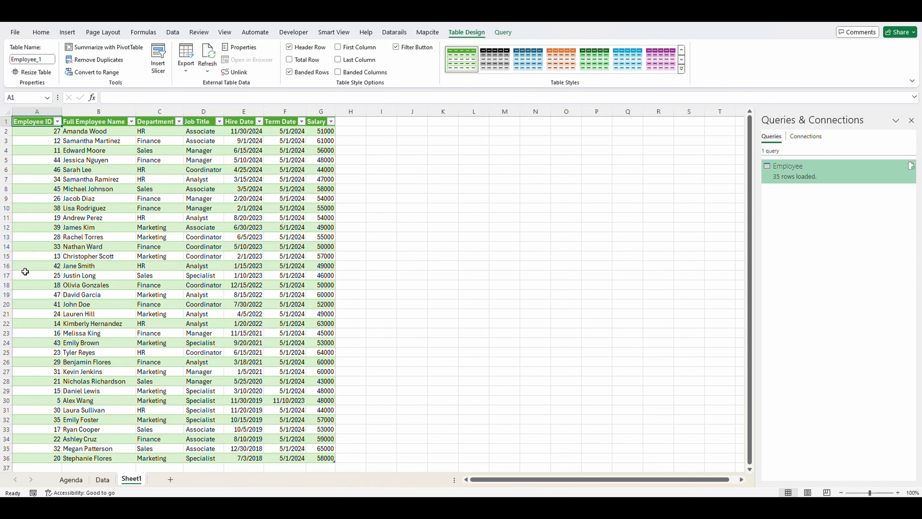
Compare the source table on the Data sheet with the cleaned table on Sheet1, and review the Agenda sheet down to Automatic Cleaning.
{"action": "left_click", "coordinate": [102, 480]}
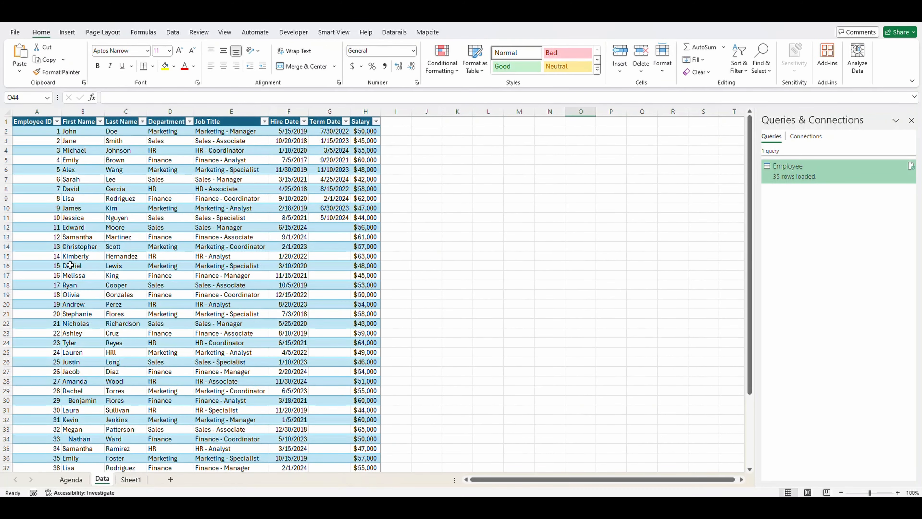
{"action": "left_click", "coordinate": [131, 479]}
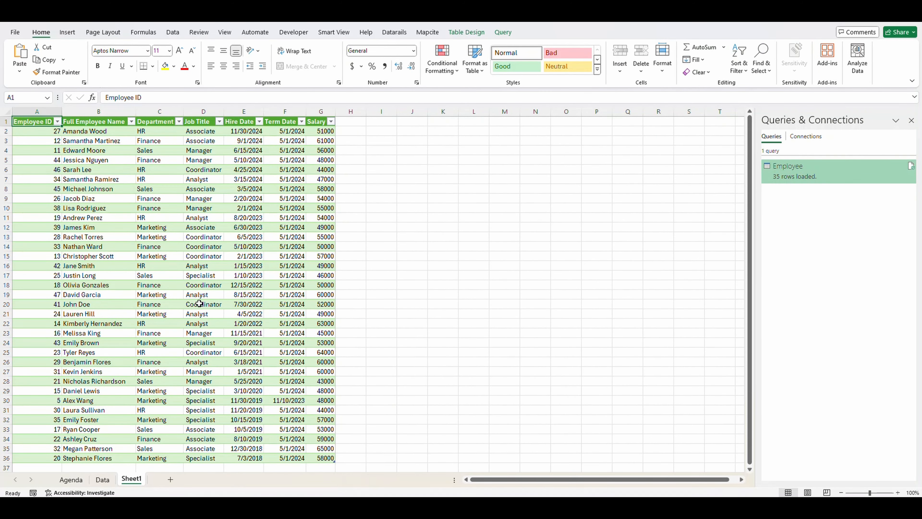
{"action": "left_click", "coordinate": [70, 479]}
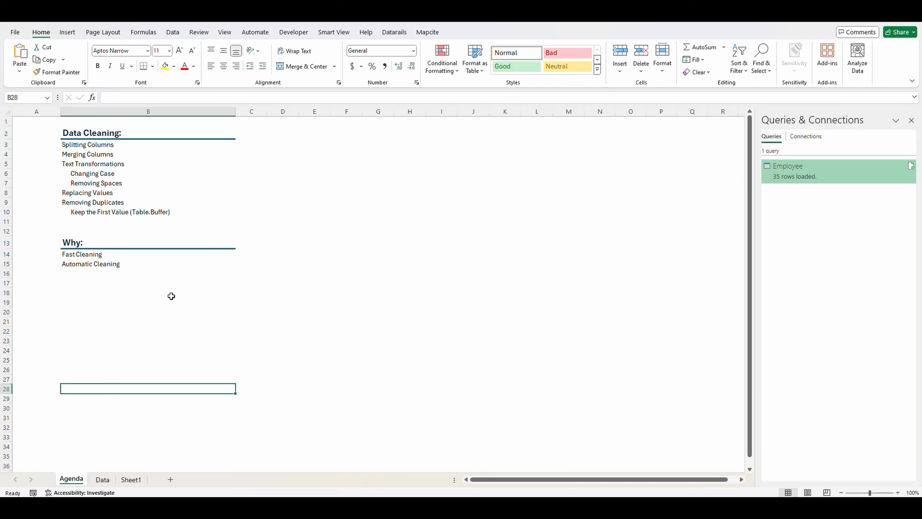
{"action": "left_click", "coordinate": [148, 263]}
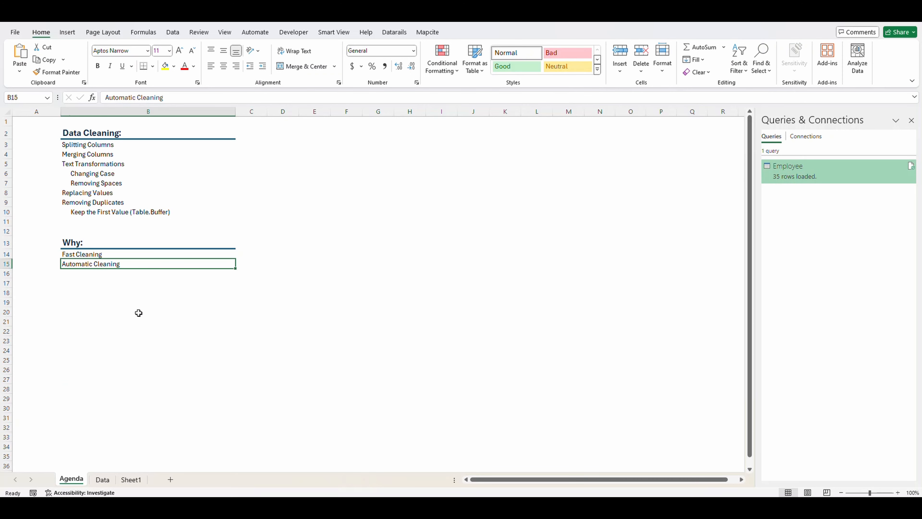
Refresh the cleaned employee table on Sheet1 and check it against the source table on the Data sheet.
{"action": "left_click", "coordinate": [102, 480]}
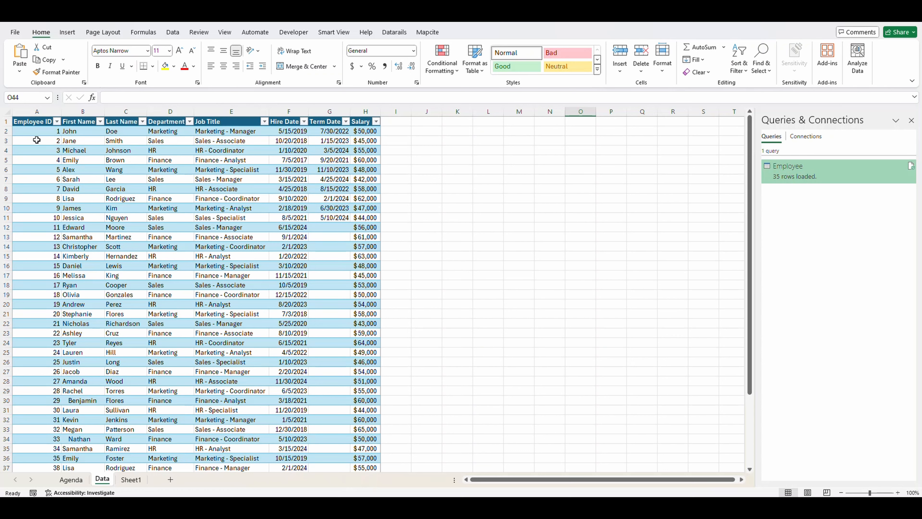
{"action": "left_click", "coordinate": [132, 480]}
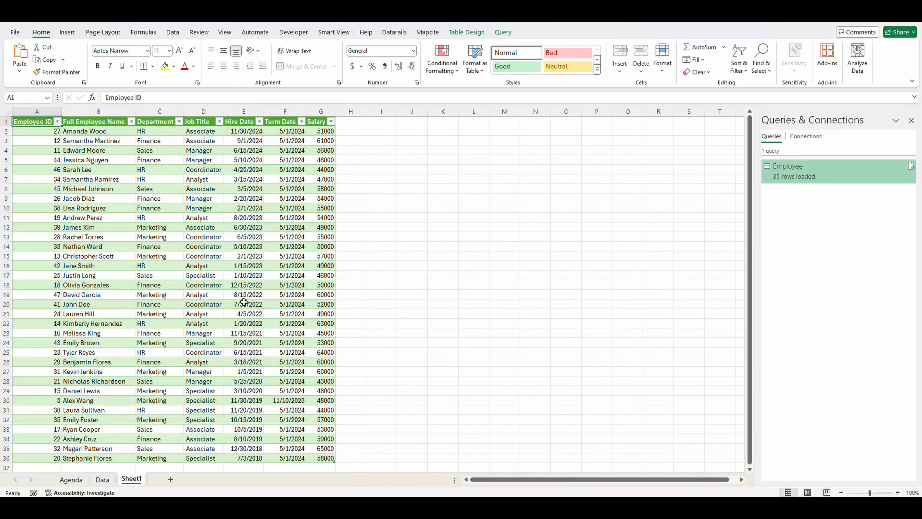
{"action": "right_click", "coordinate": [236, 197]}
{"action": "left_click", "coordinate": [258, 265]}
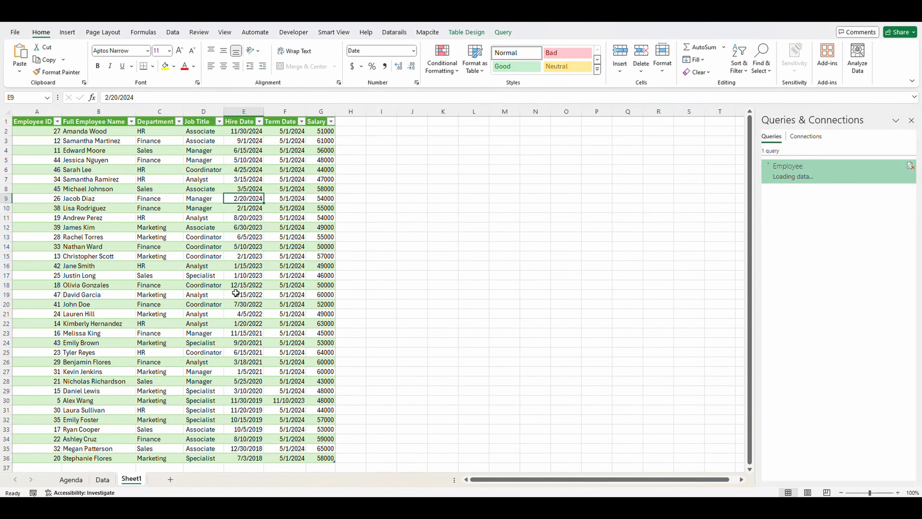
{"action": "left_click", "coordinate": [102, 480]}
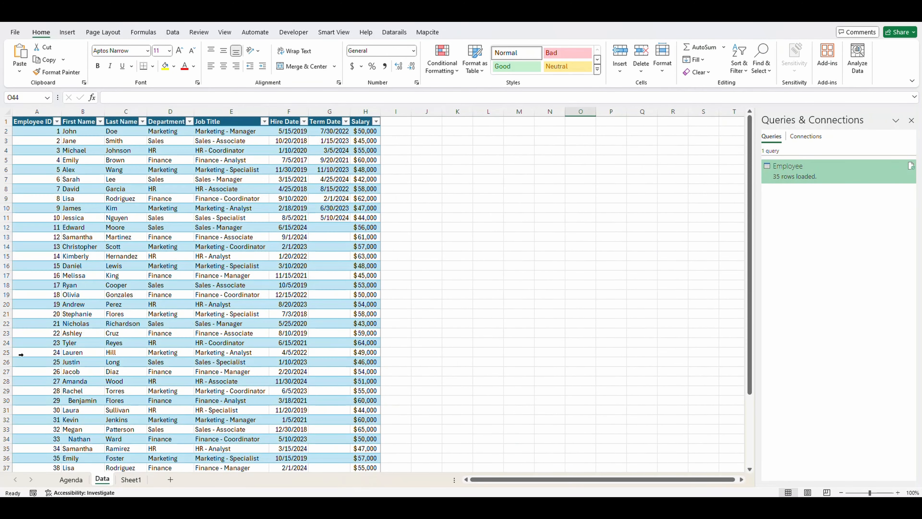
{"action": "left_click", "coordinate": [132, 480]}
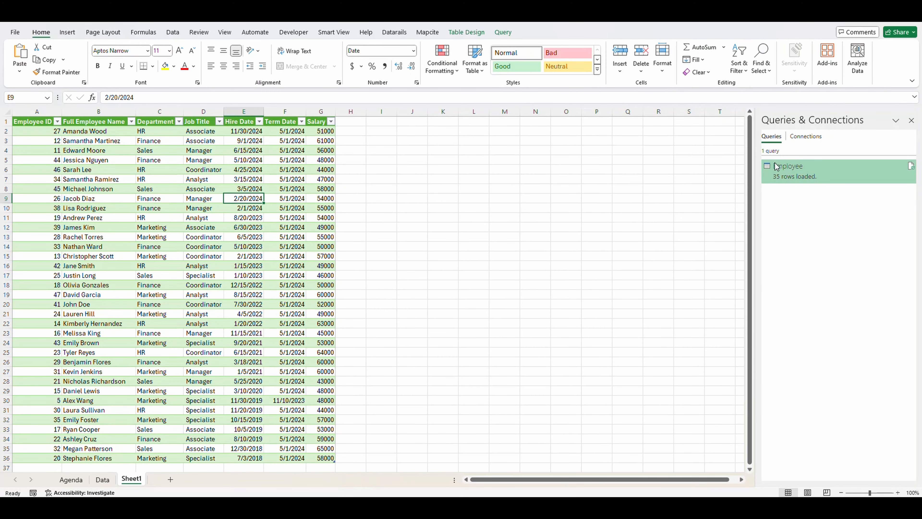